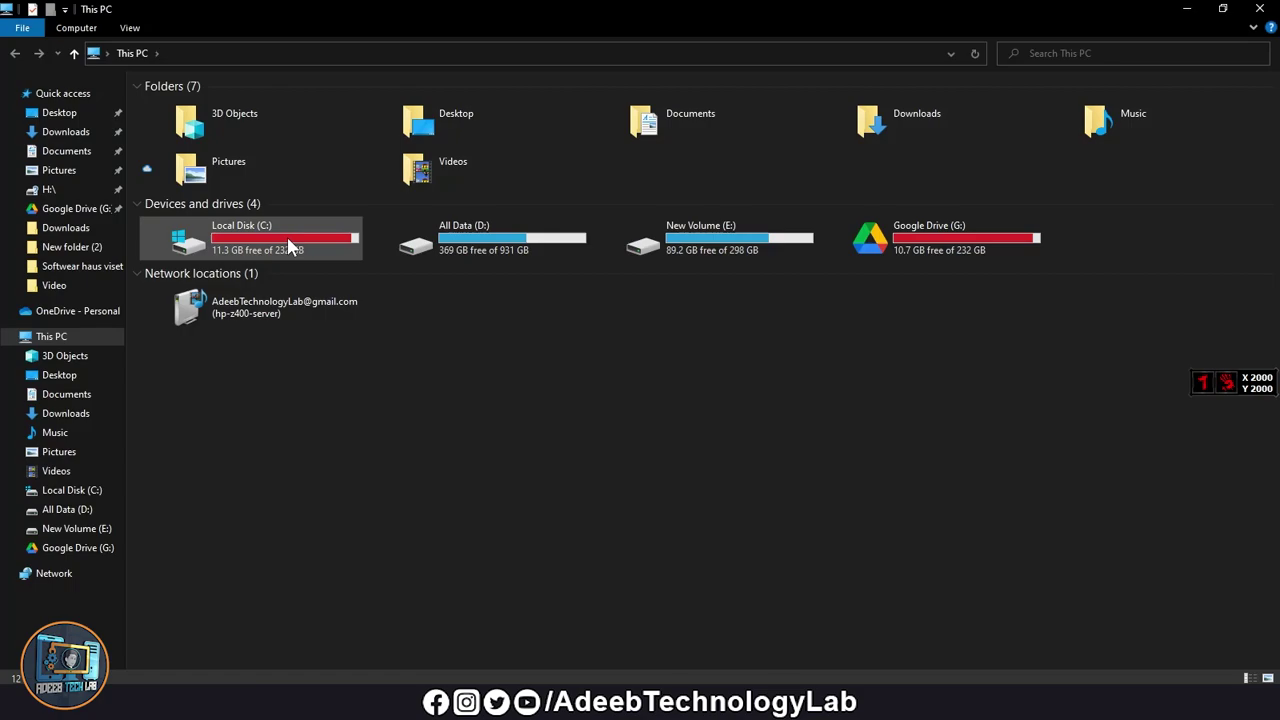
Check the used and free space of Local Disk (C:) in its properties, then close them.
right_click(287, 240)
left_click(361, 590)
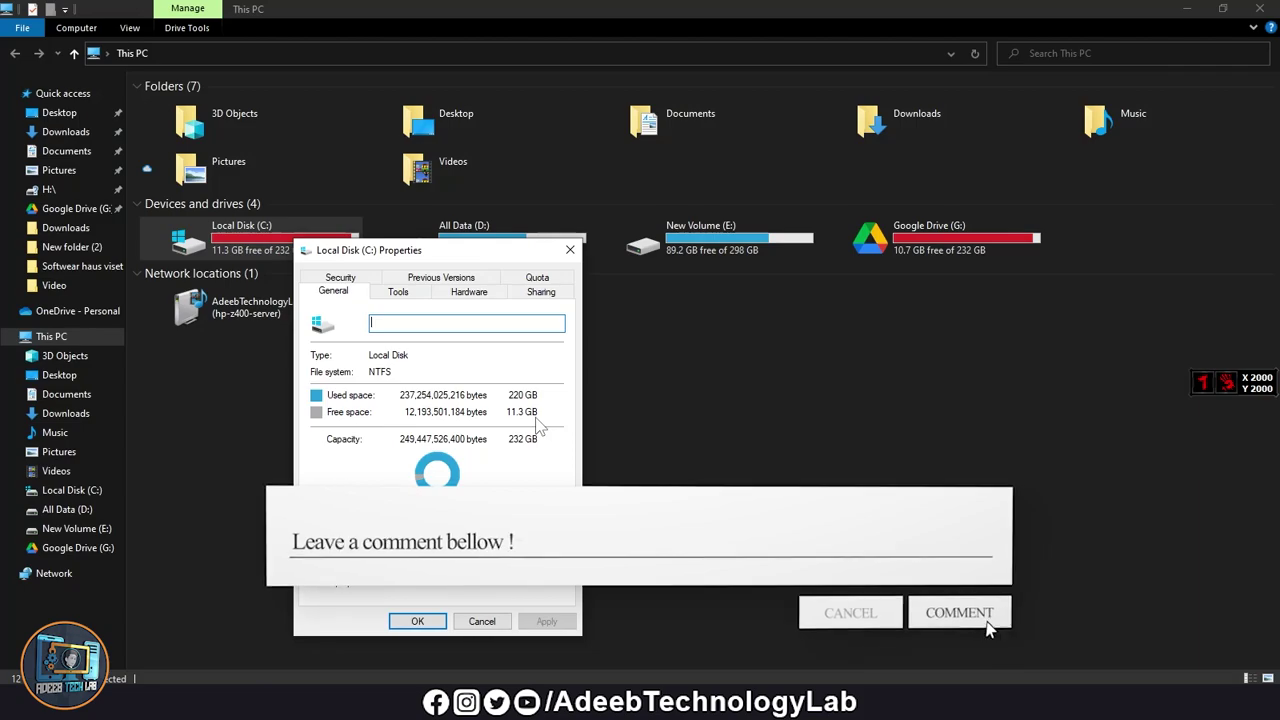
left_click(569, 250)
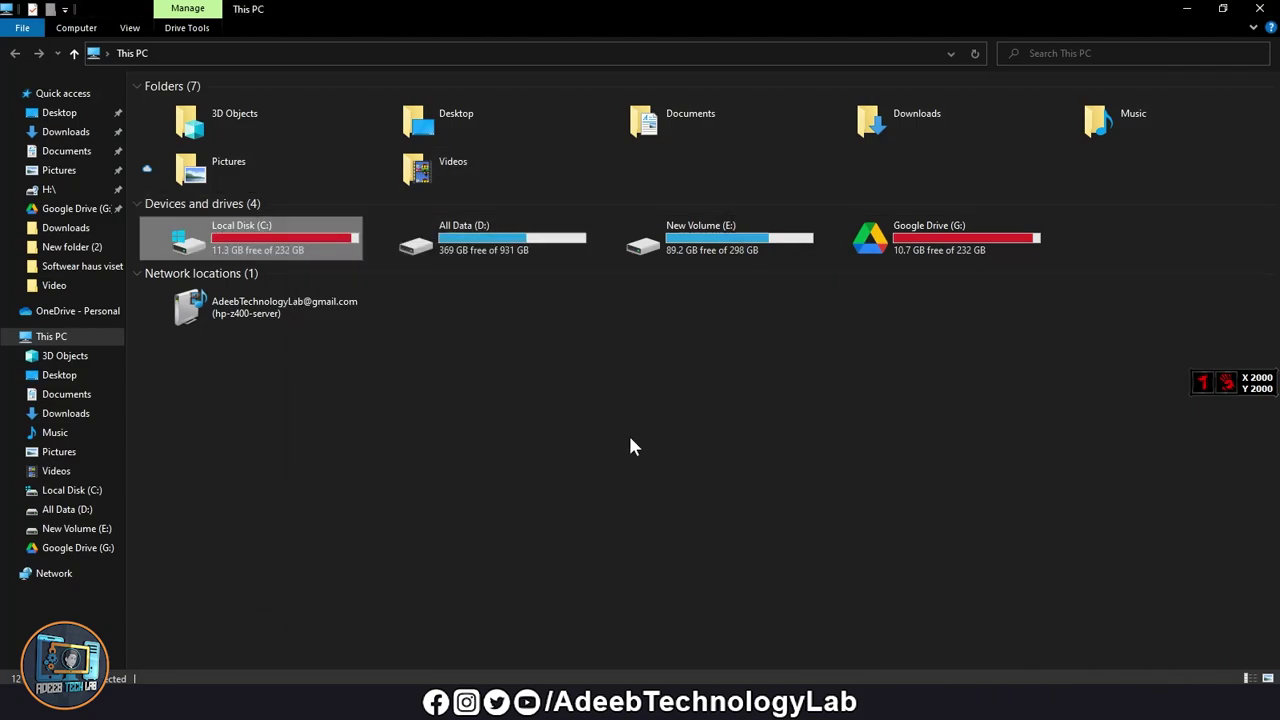
Look through the personal folders in This PC, including Downloads and Documents, and return to the desktop.
left_click_drag(1180, 176, 221, 104)
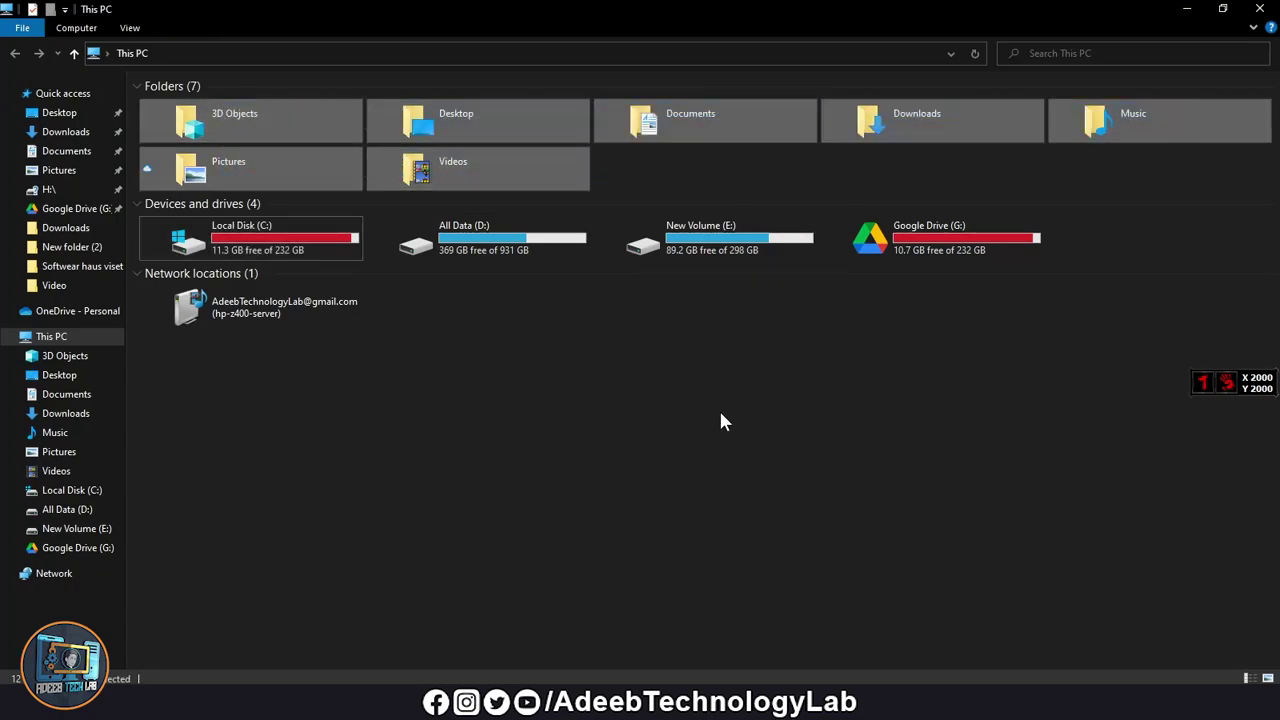
left_click(979, 131)
left_click(697, 120)
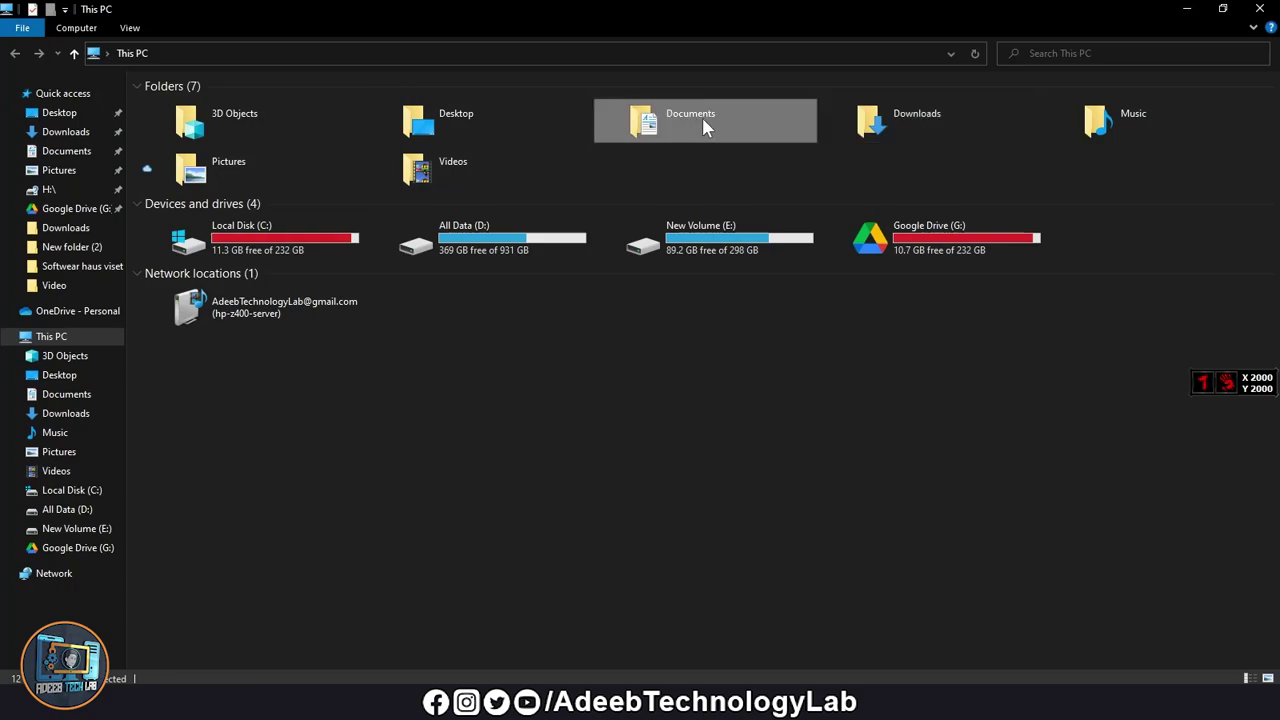
double_click(890, 130)
left_click_drag(745, 293, 582, 190)
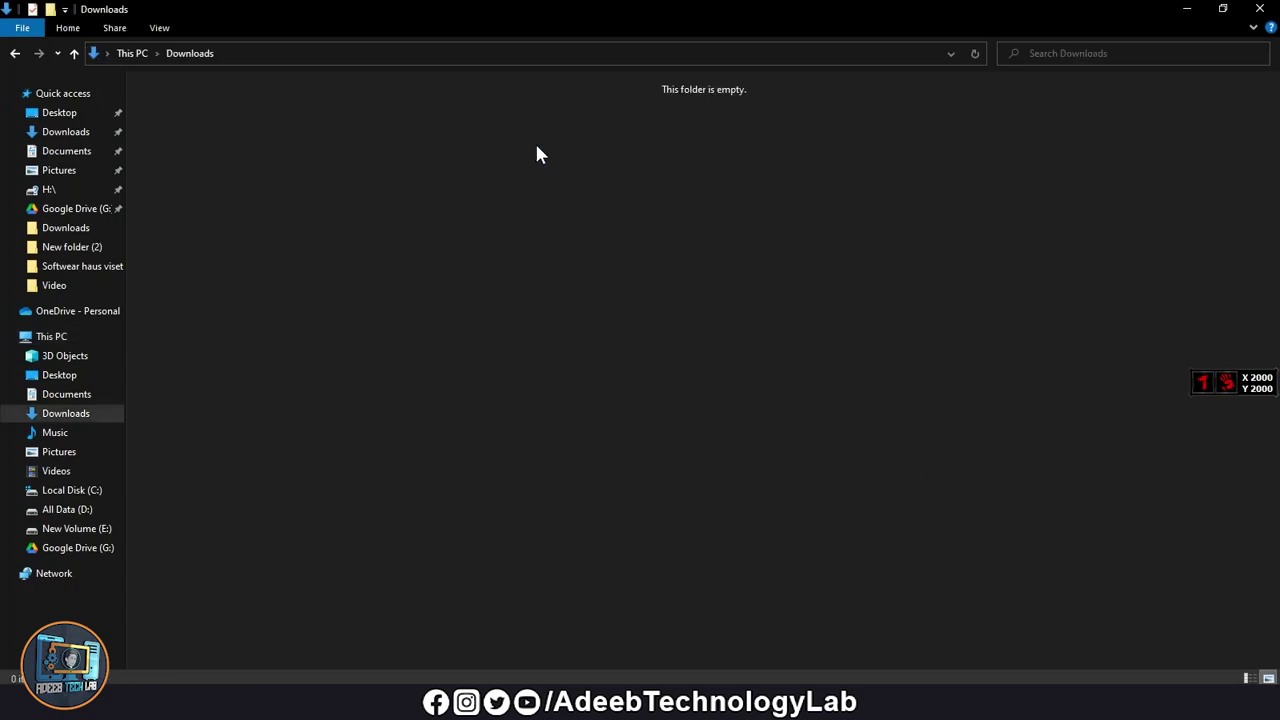
key("alt+Left")
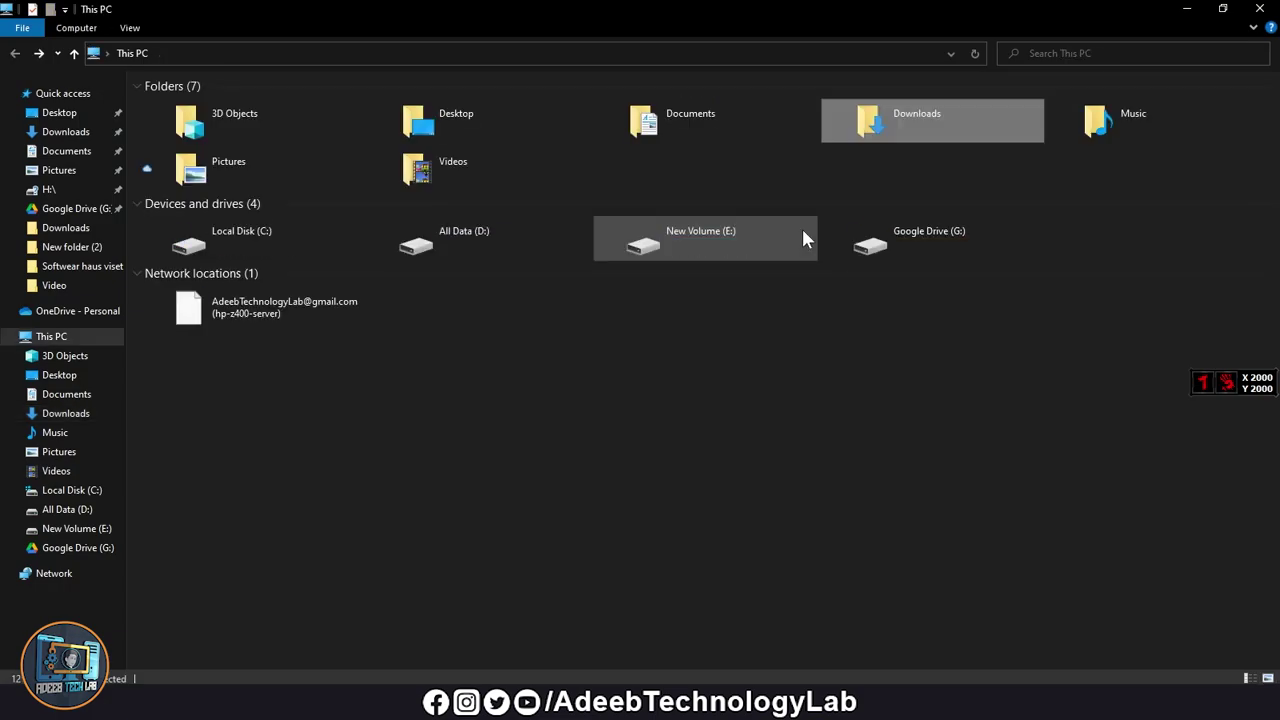
double_click(694, 122)
key("alt+Left")
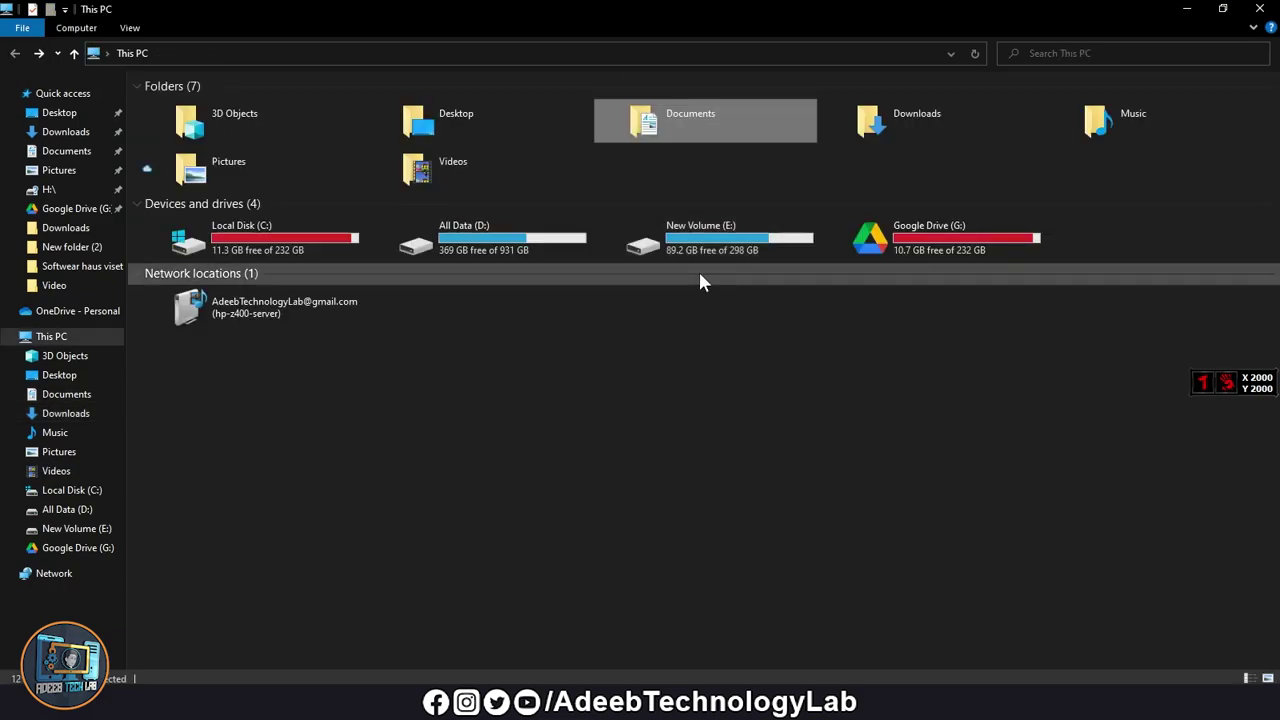
key("alt+F4")
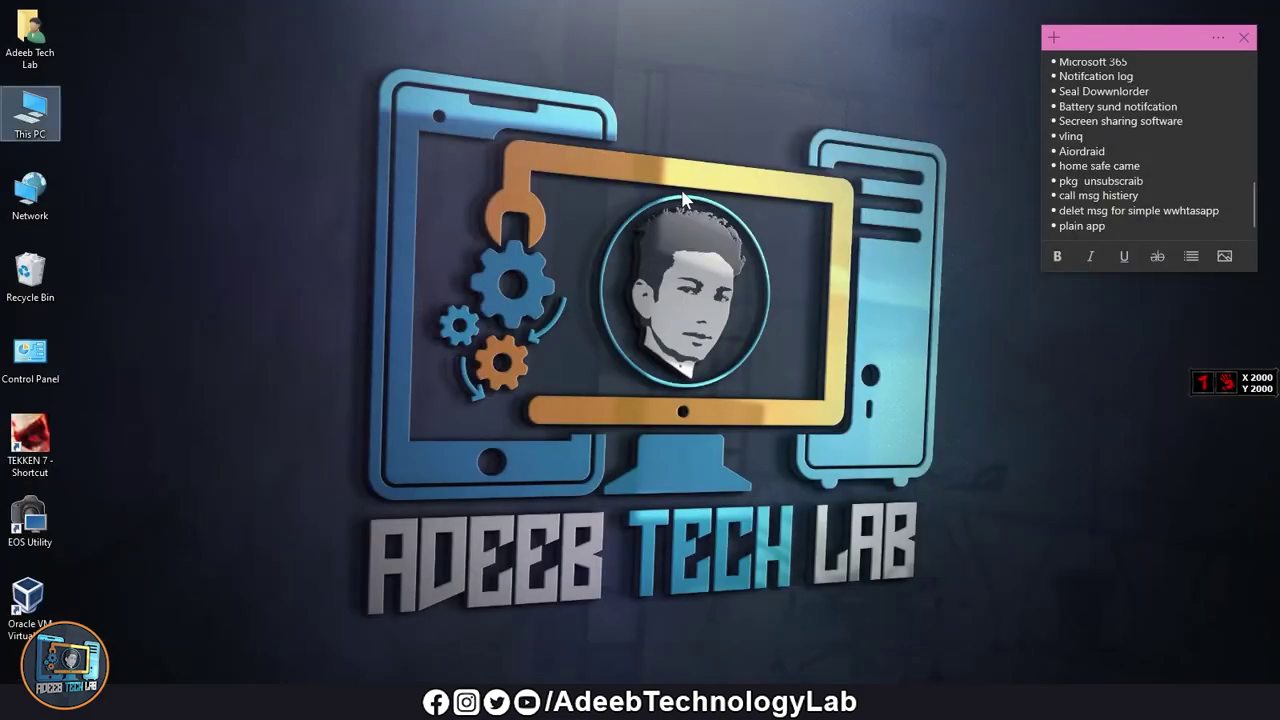
double_click(30, 114)
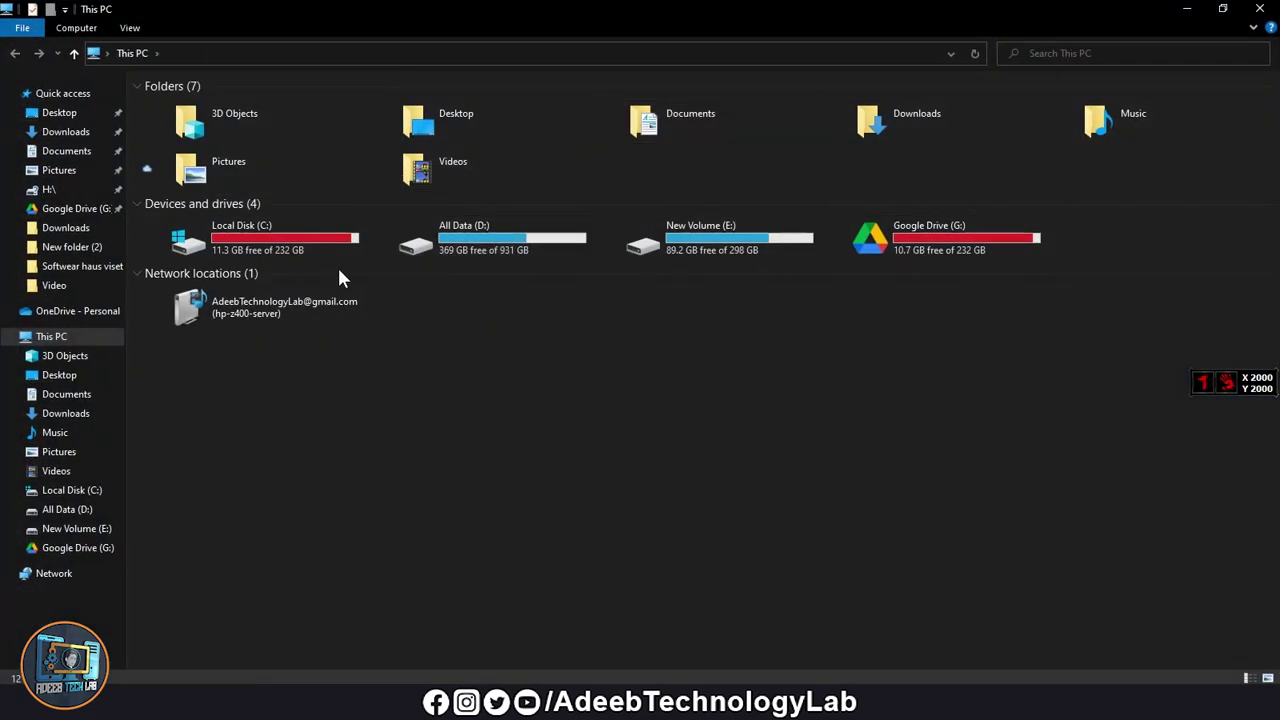
left_click(1259, 8)
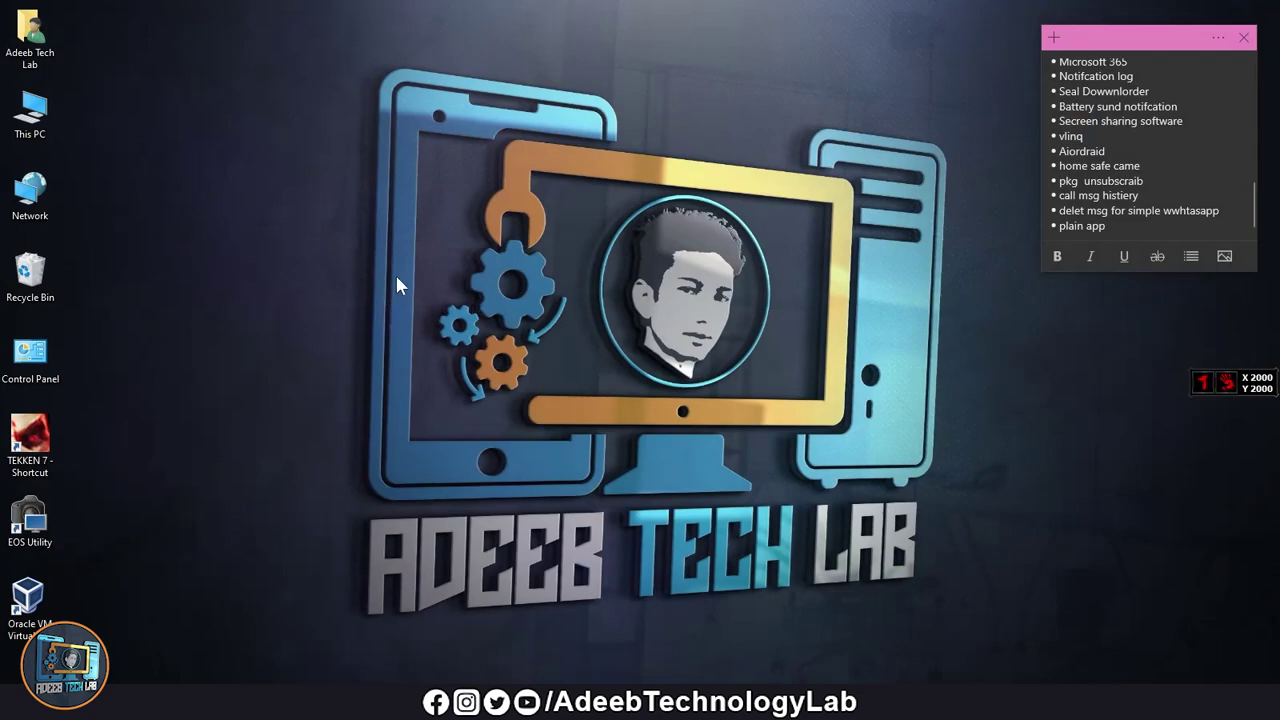
Open the Windows Temp folder by running the command temp.
key("super+r")
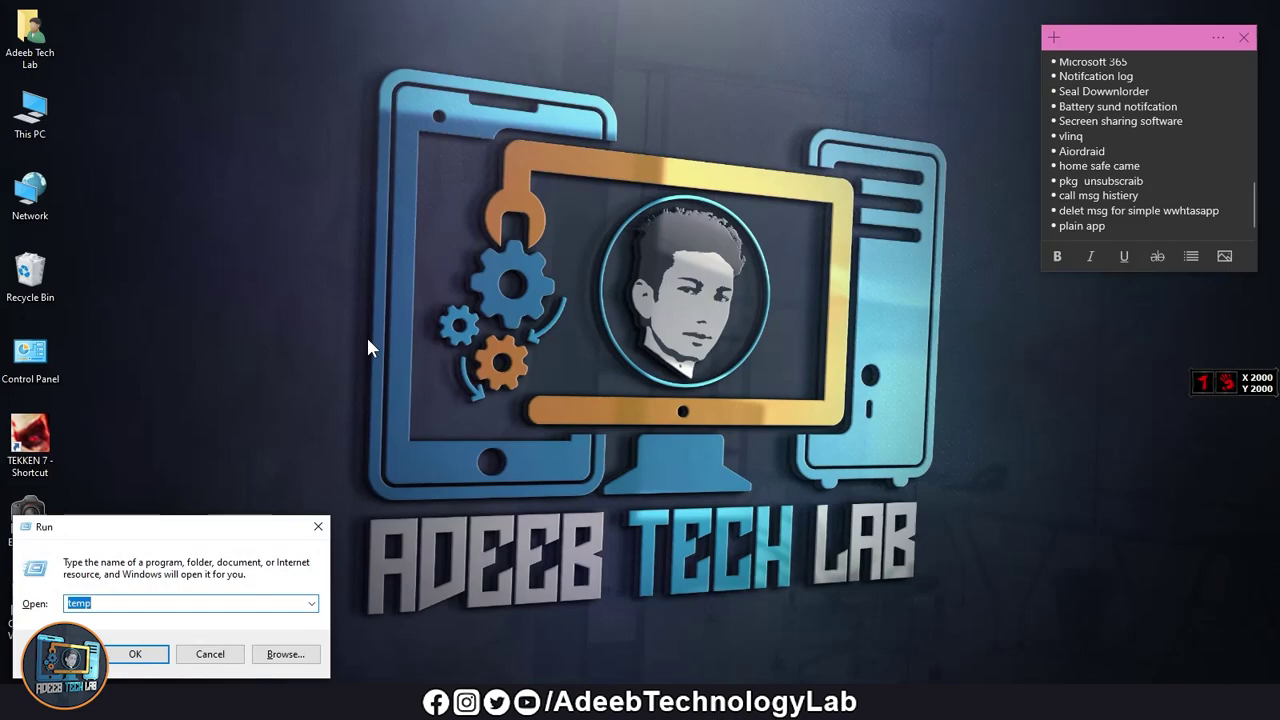
left_click_drag(203, 530, 672, 247)
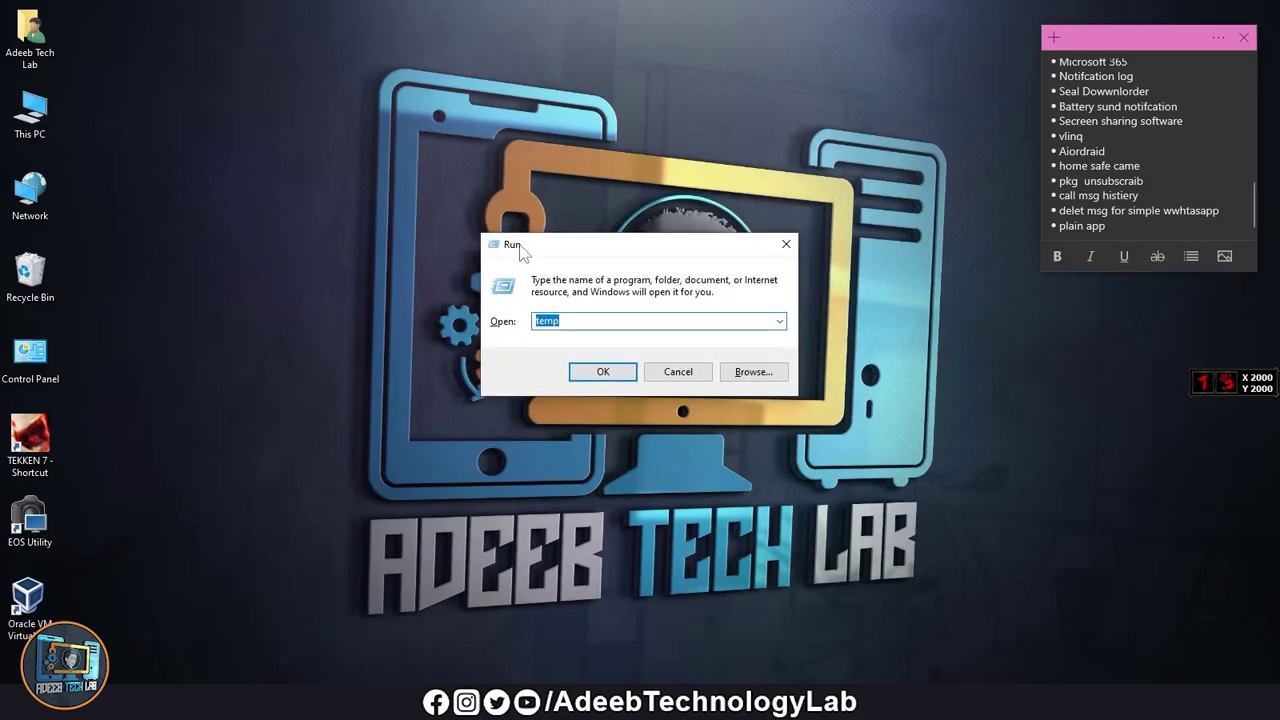
left_click(183, 705)
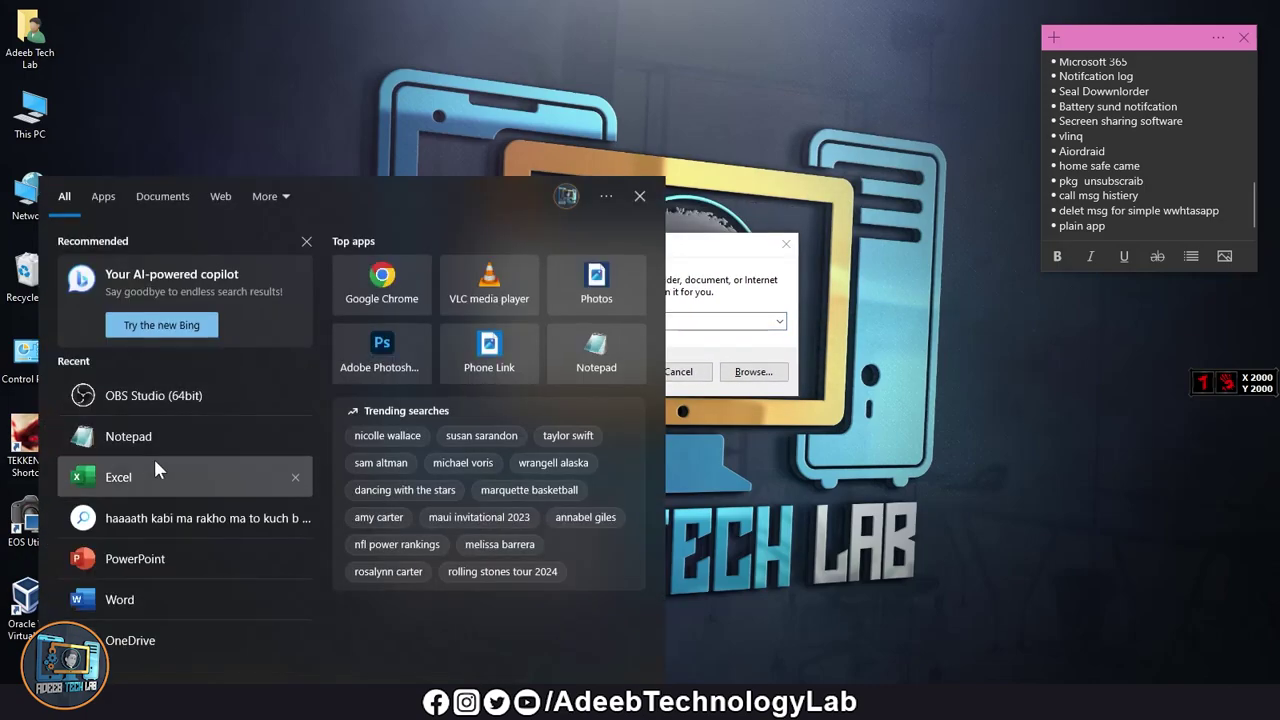
left_click(539, 55)
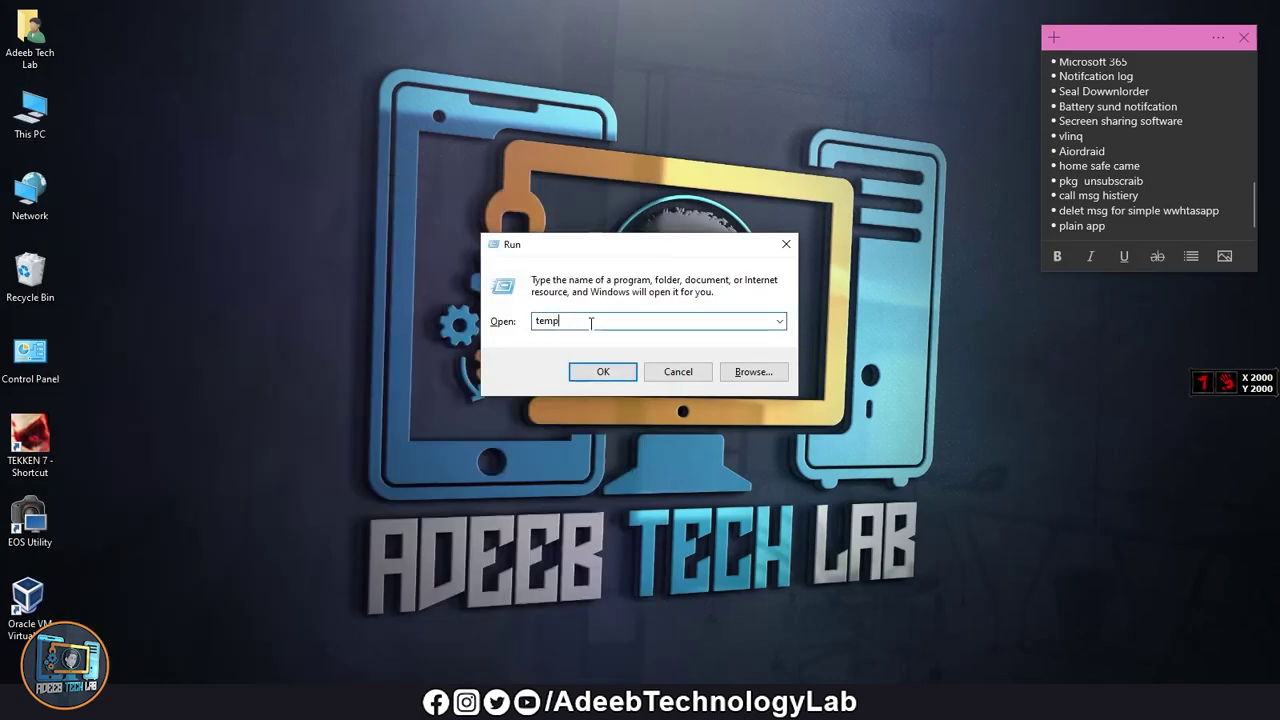
left_click(610, 320)
left_click(592, 322)
left_click(603, 372)
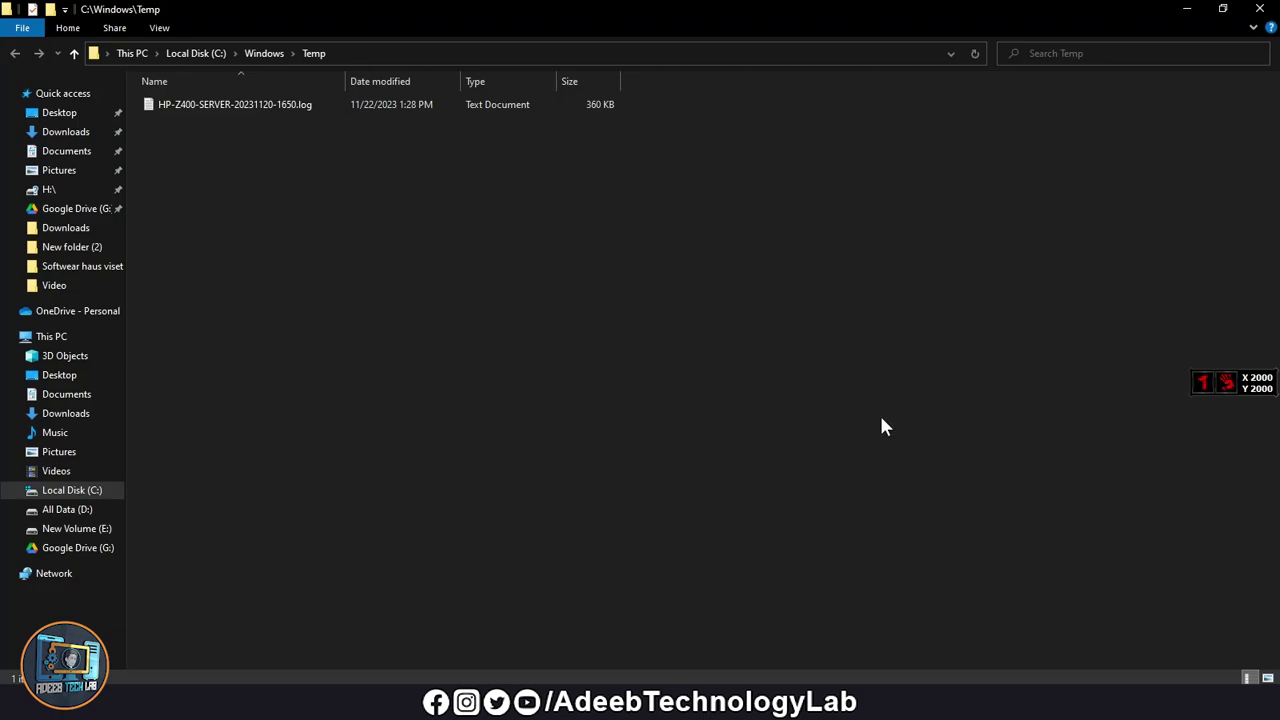
Try to delete all files in the Windows Temp folder, retry once, cancel the deletion and close the folder.
key("ctrl+a")
key("Delete")
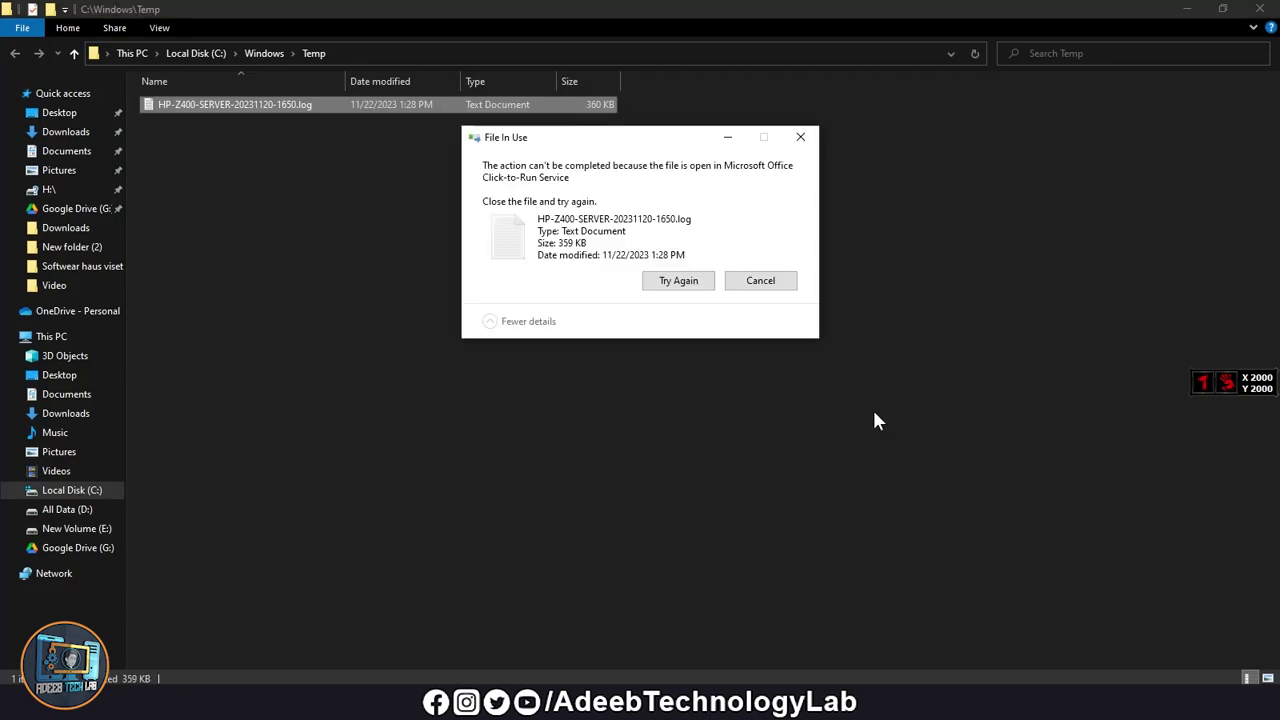
left_click(700, 289)
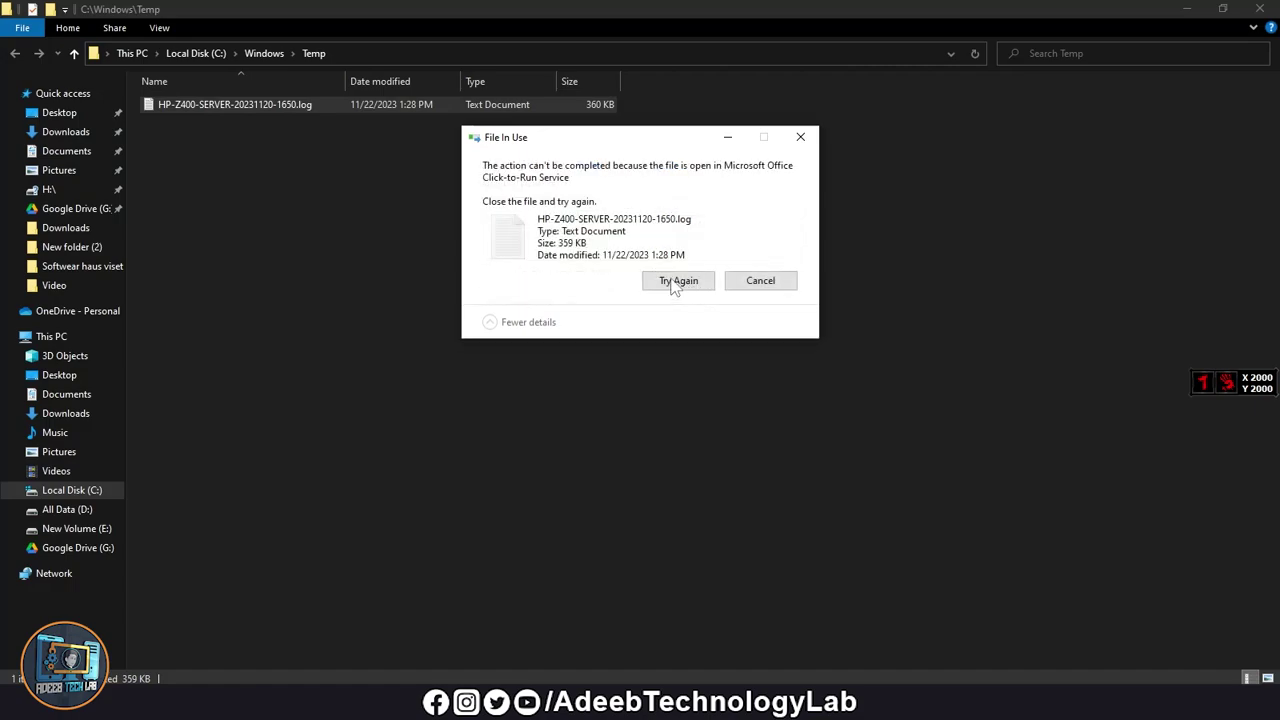
left_click(760, 281)
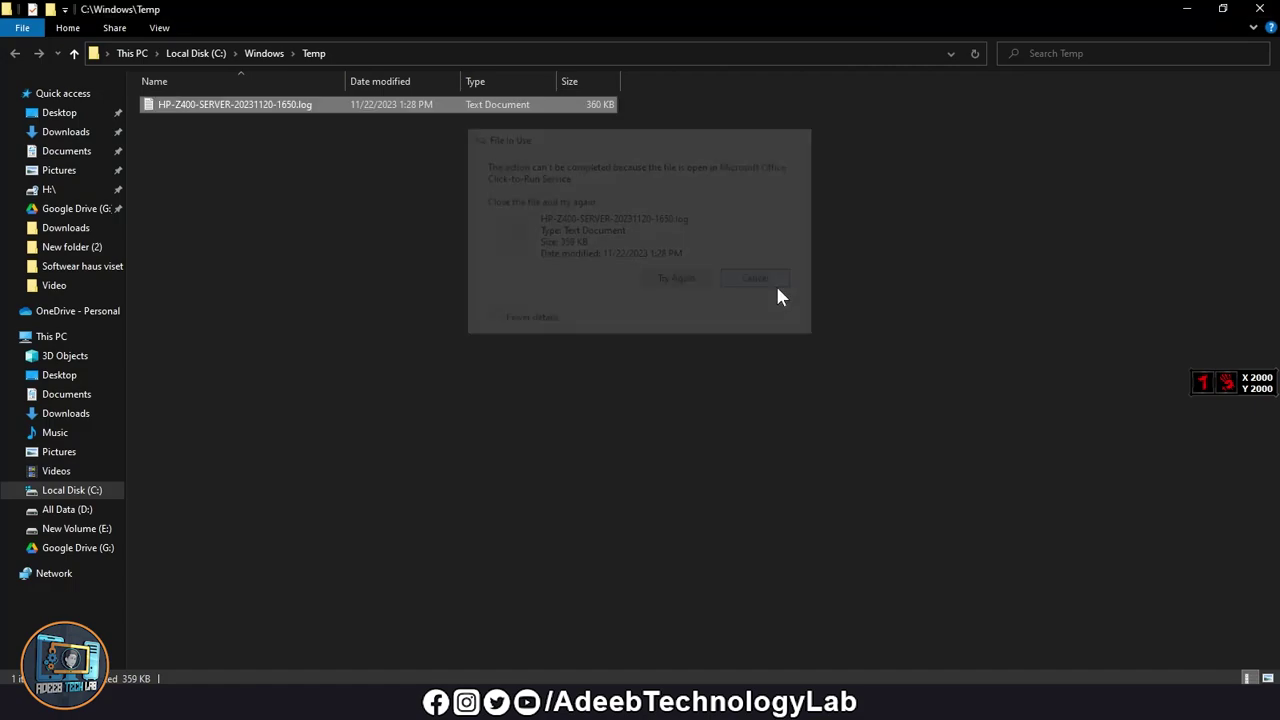
left_click(1260, 9)
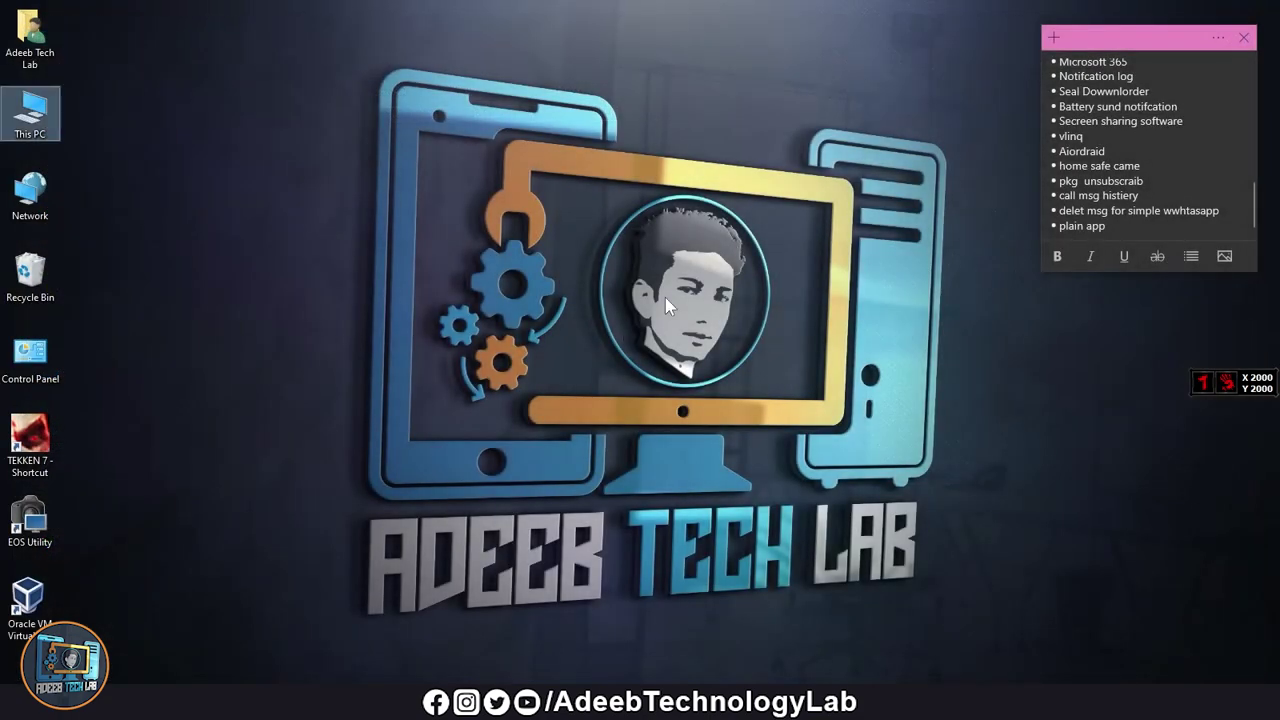
Open the user account's local Temp folder by running the command %temp%.
key("super+r")
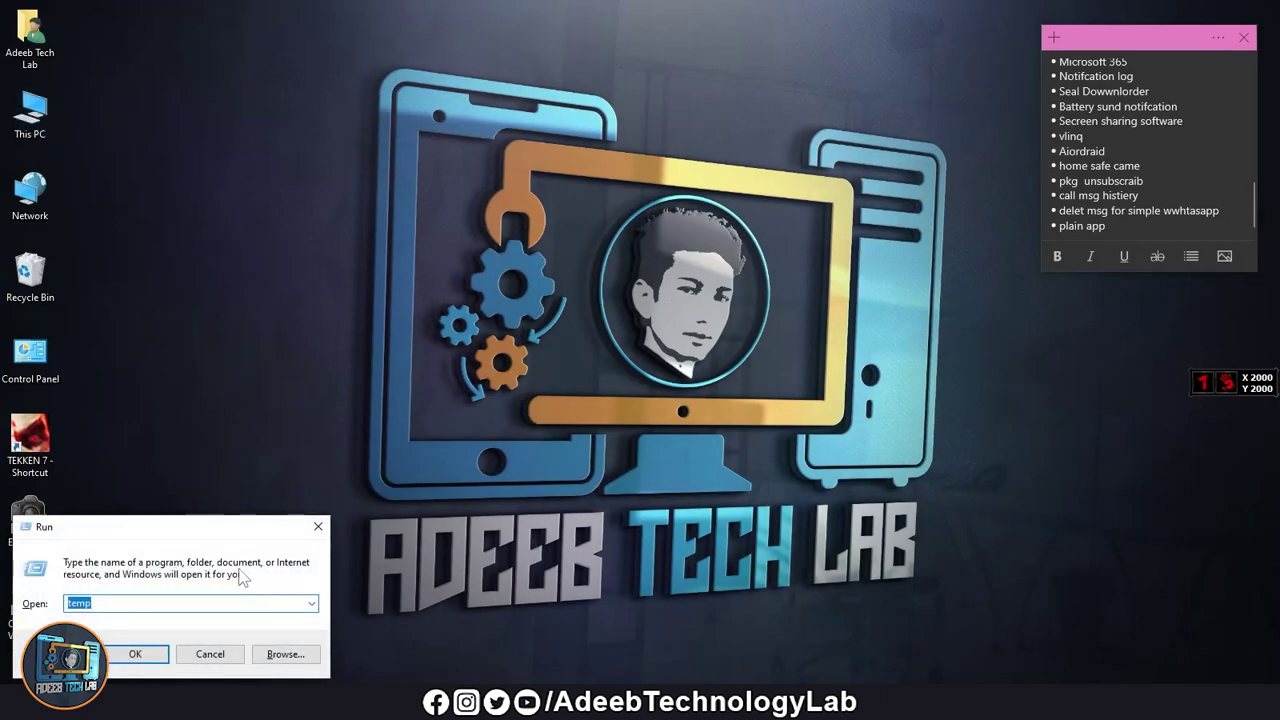
left_click(827, 306)
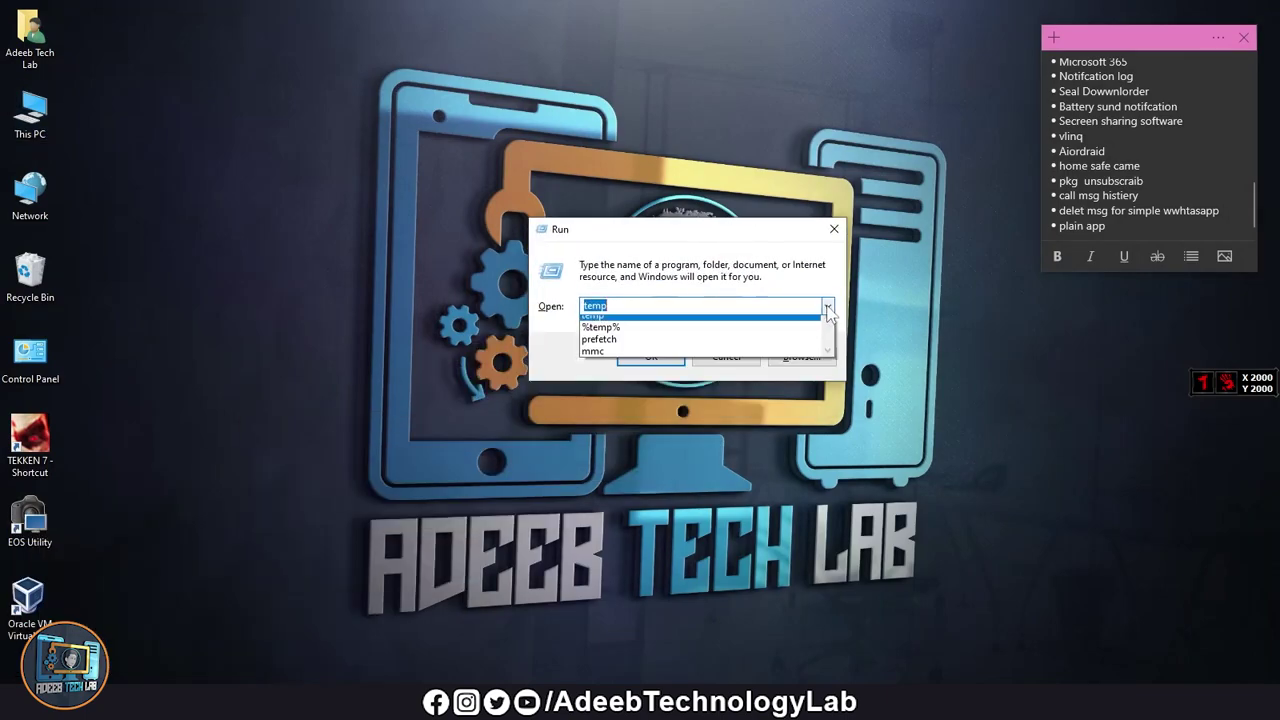
left_click(686, 338)
left_click(631, 309)
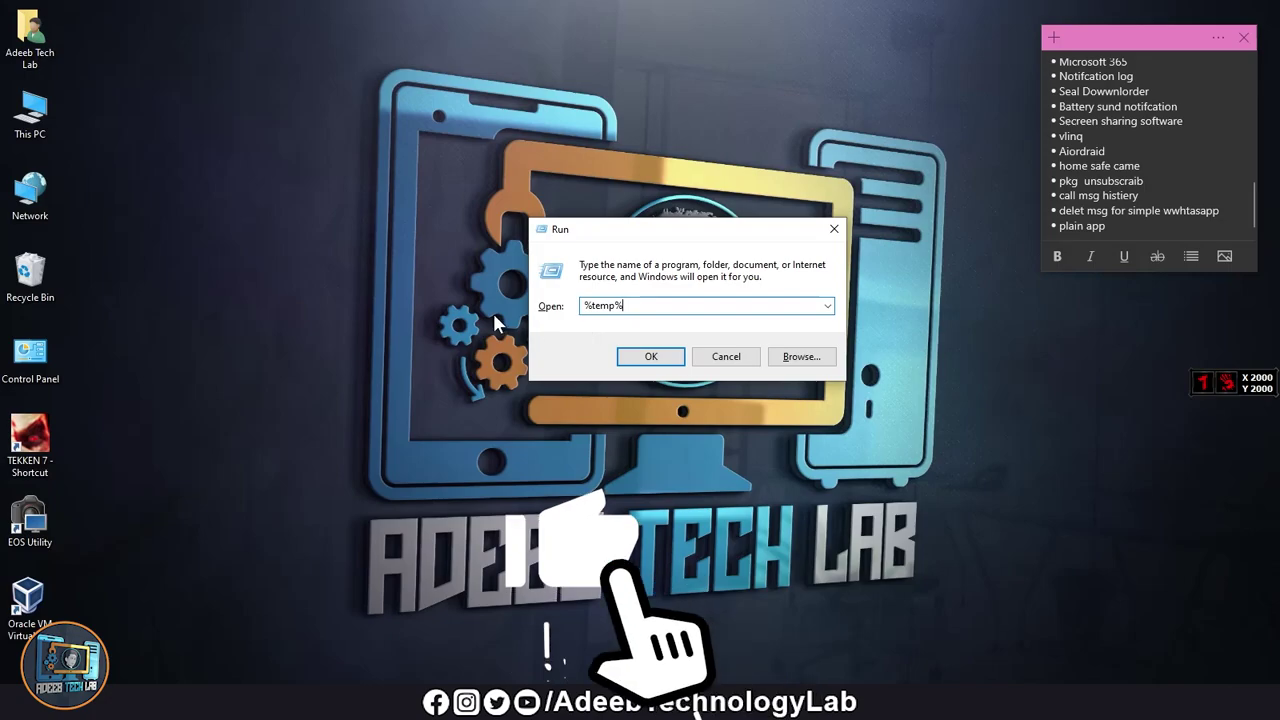
left_click_drag(581, 305, 587, 306)
left_click(632, 306)
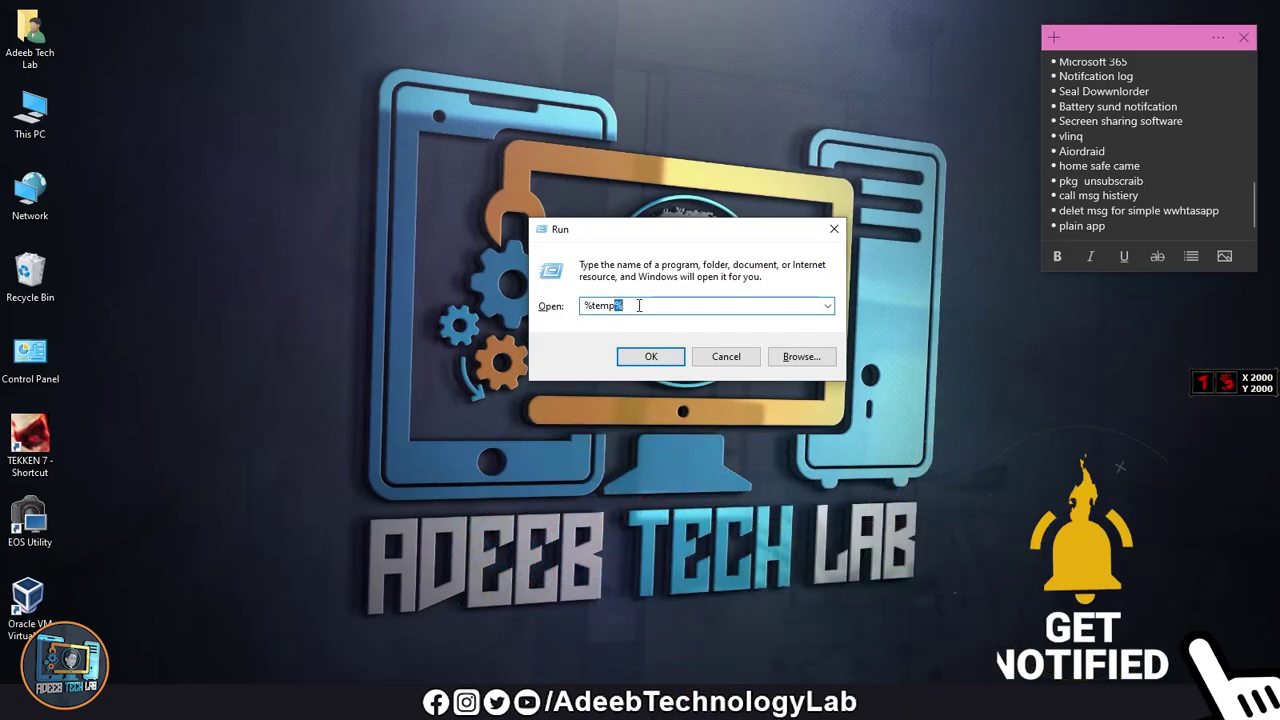
left_click(651, 357)
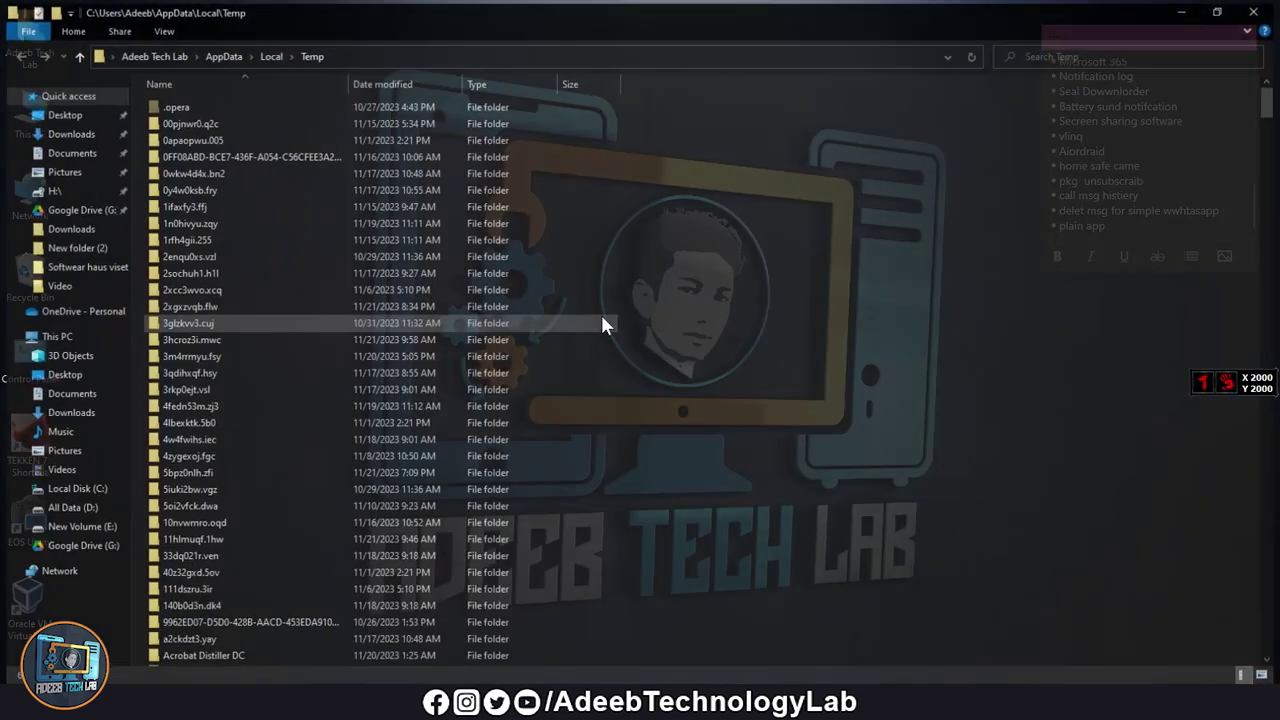
Delete all files and folders in the user account's local Temp folder.
scroll(471, 380, "down", 20)
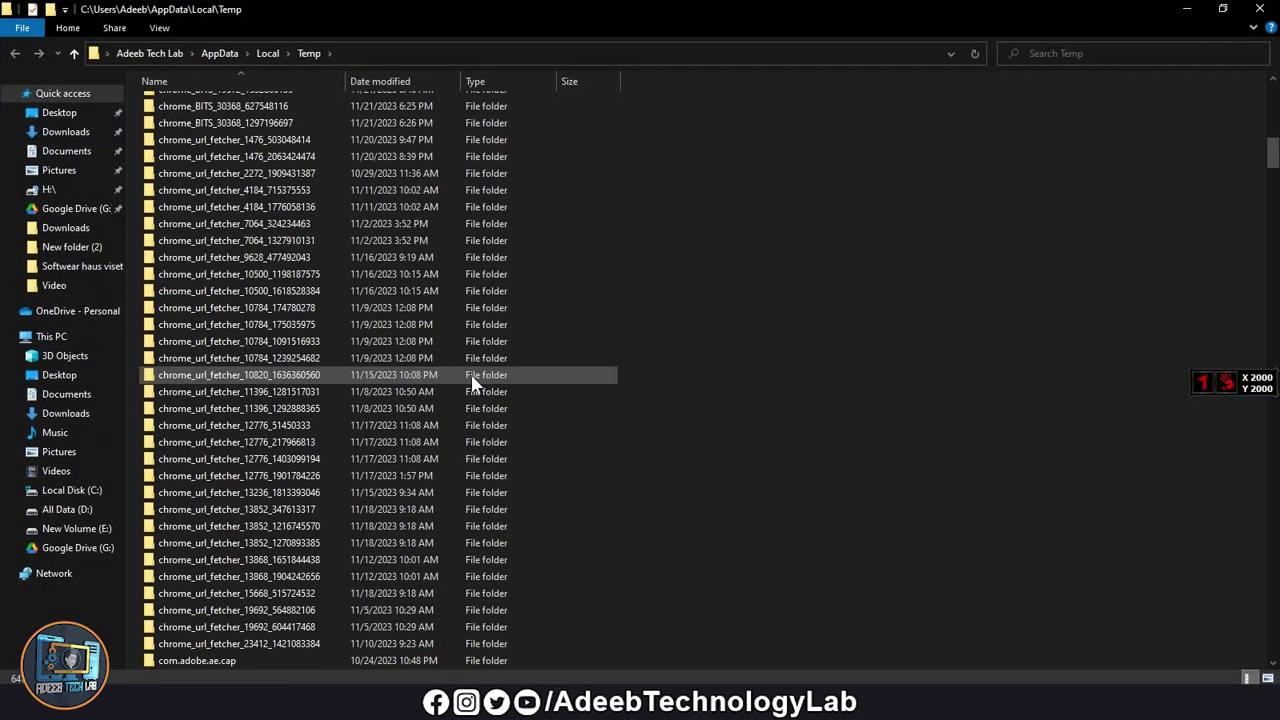
key("ctrl+a")
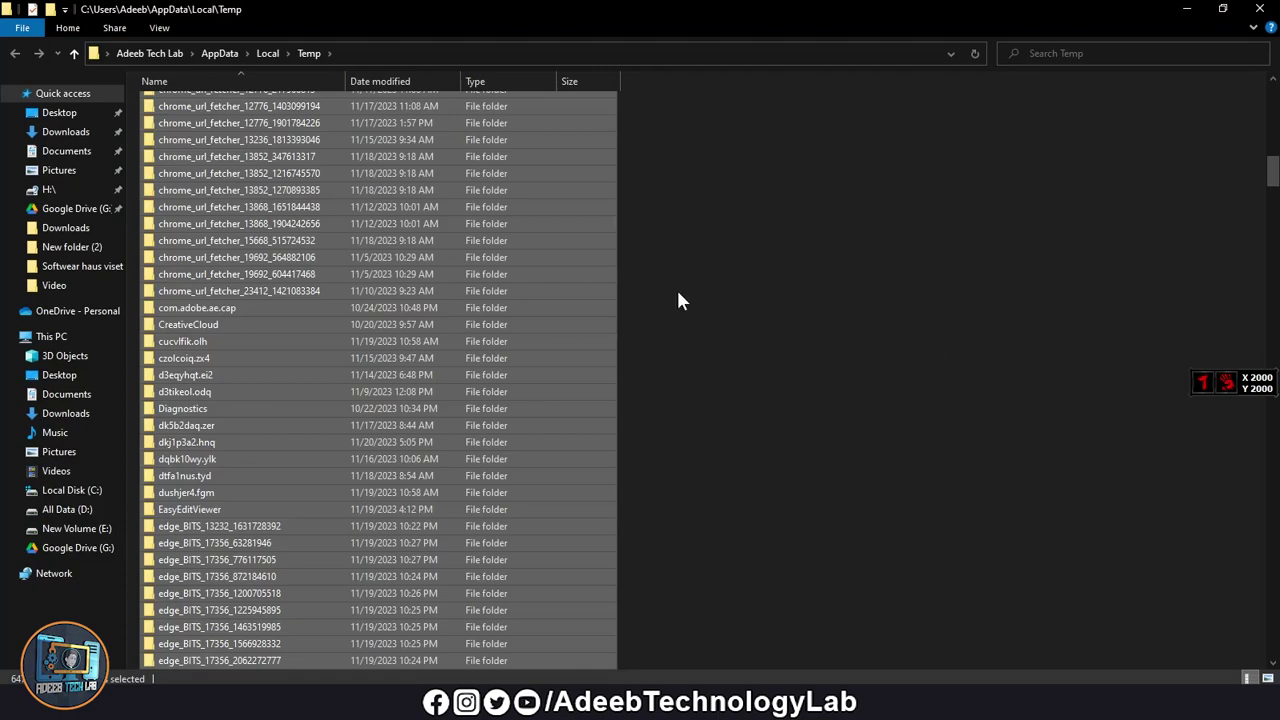
key("Delete")
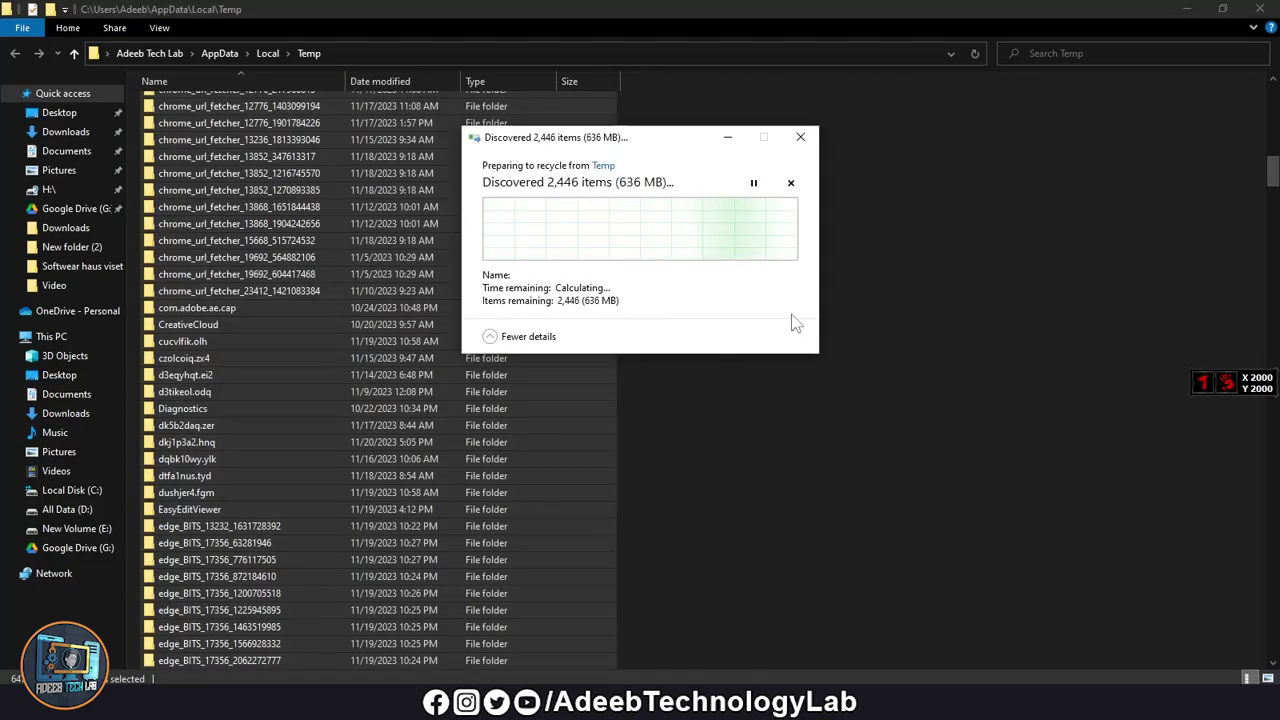
Skip all files in use and the missing item so the deletion completes, then close the Temp folder.
left_click(514, 279)
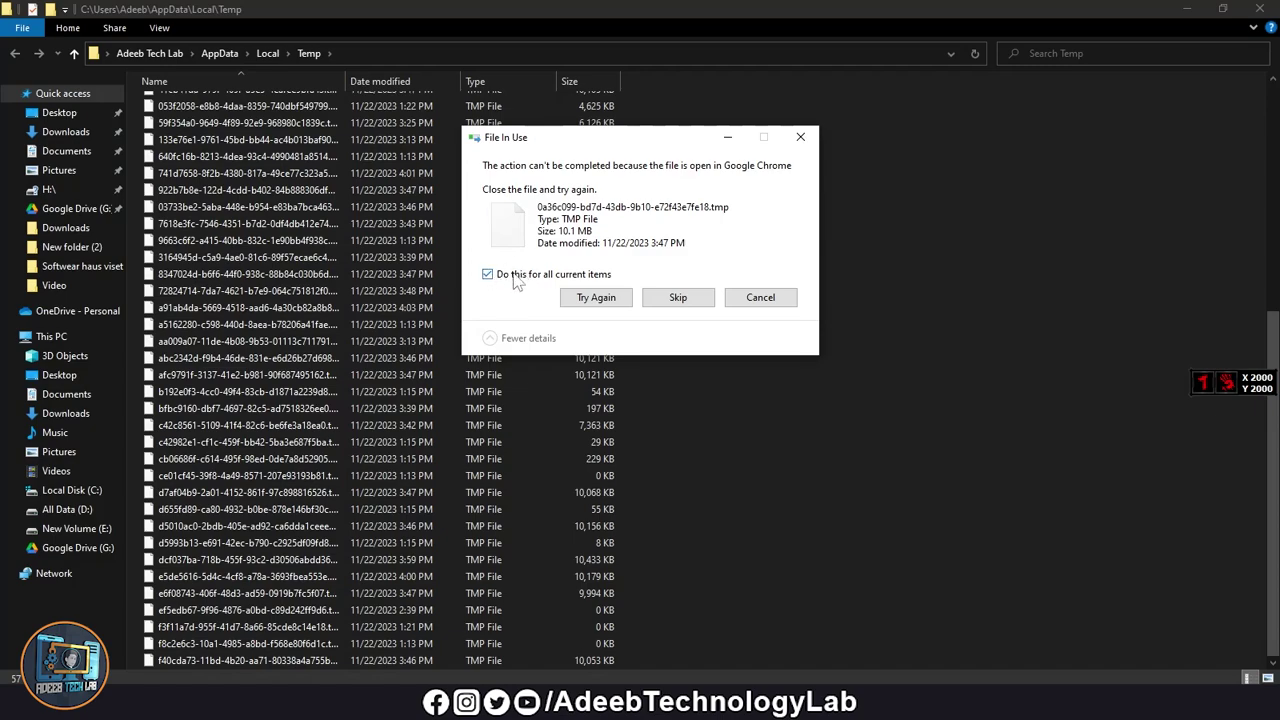
left_click(592, 298)
left_click(604, 304)
left_click(556, 274)
left_click(590, 298)
left_click(488, 276)
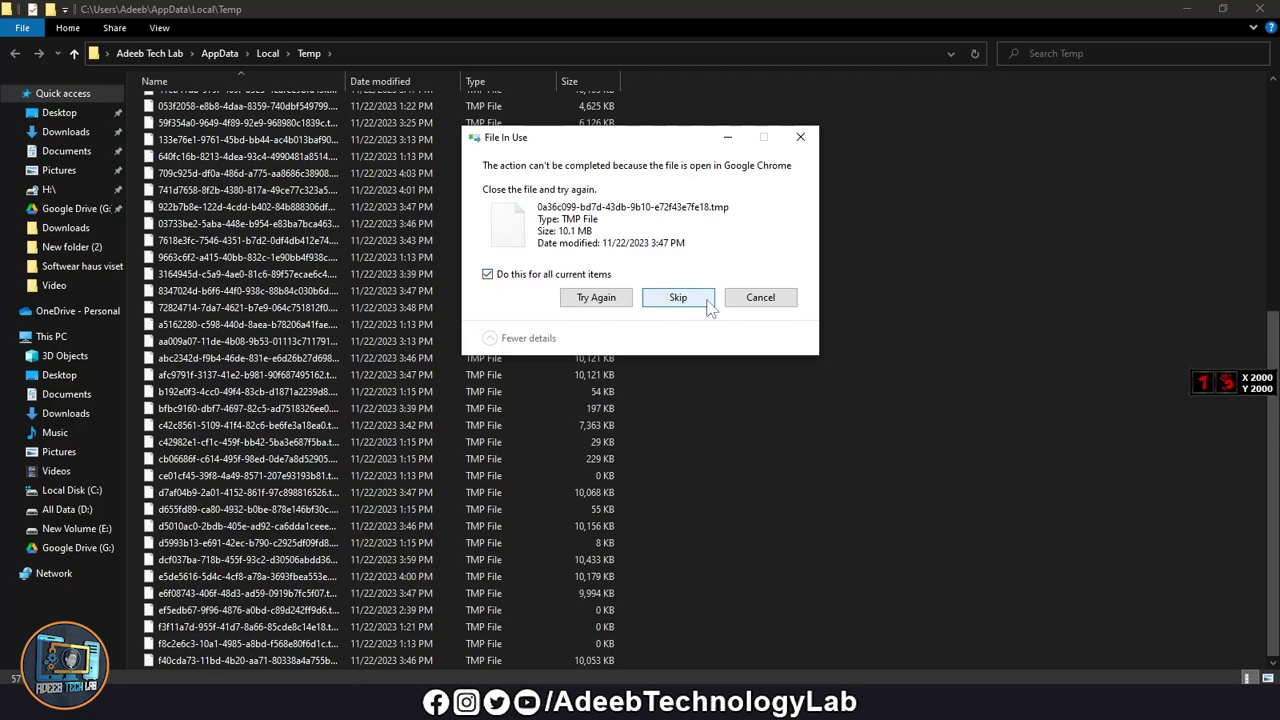
left_click(679, 300)
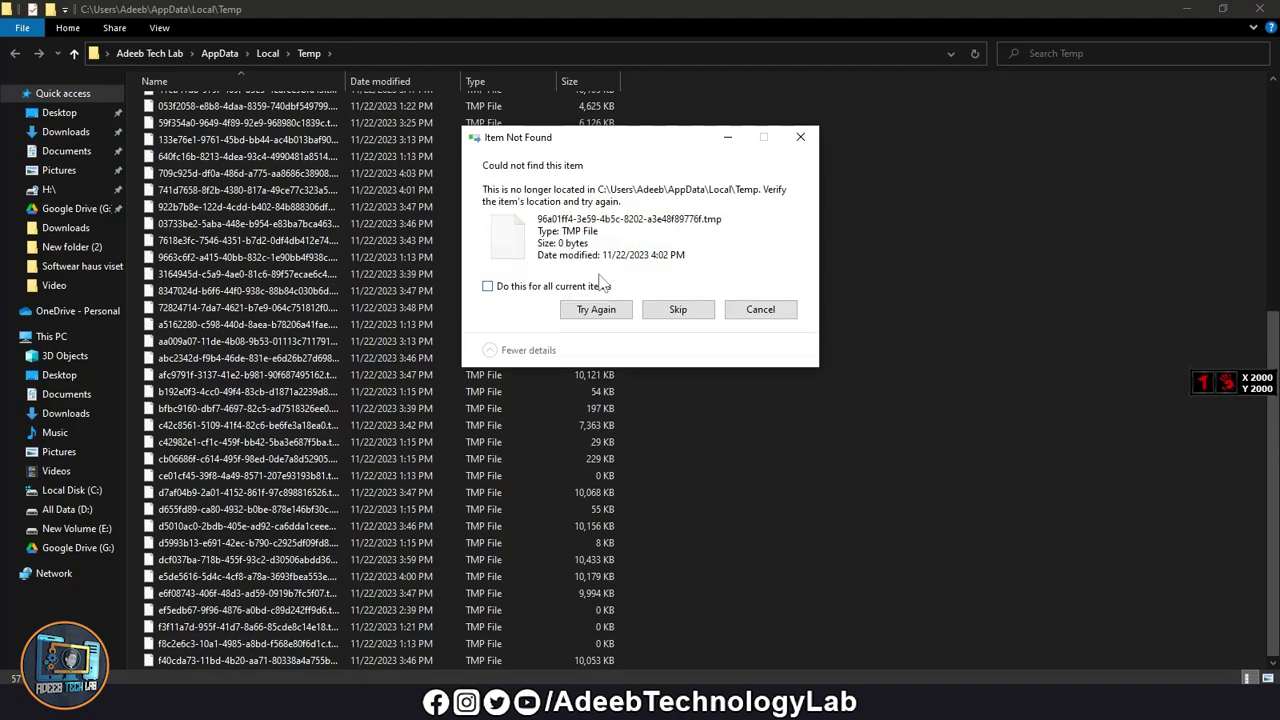
left_click(678, 309)
left_click(1259, 9)
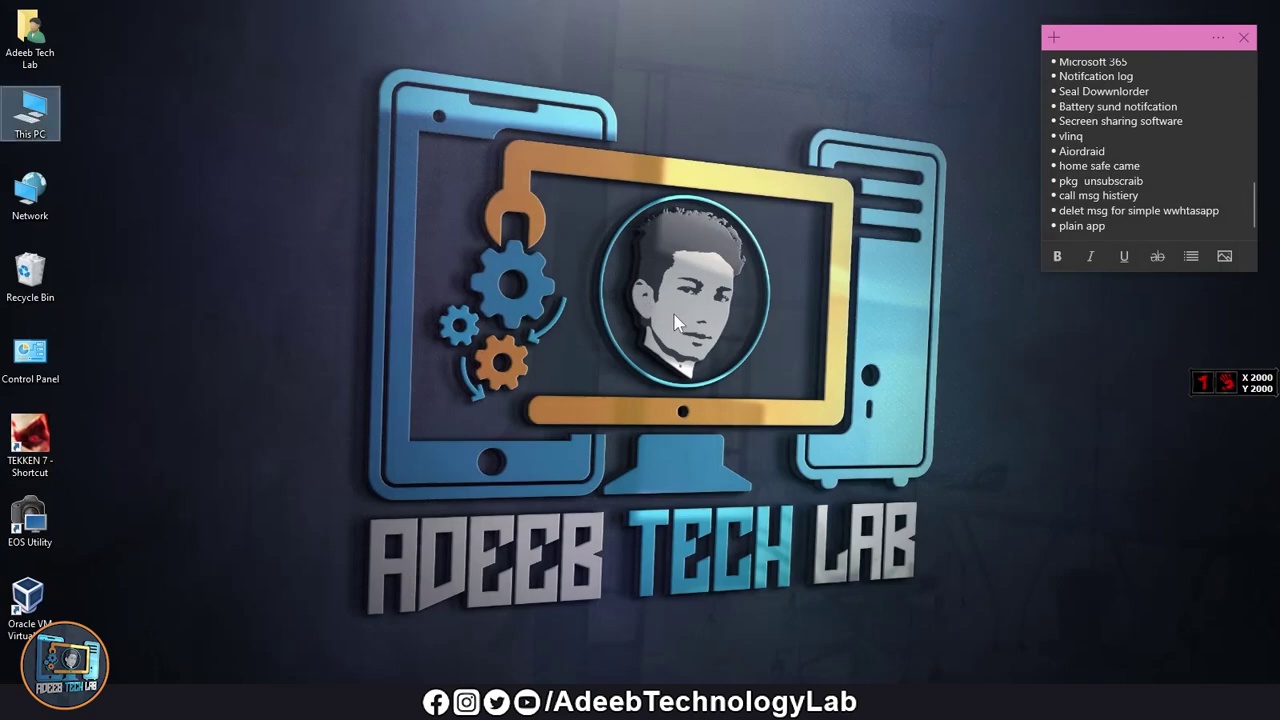
Open the Windows Prefetch folder by running the command prefetch and grant permanent access to it.
key("super+e")
key("ctrl+w")
key("super+r")
left_click_drag(177, 534, 683, 209)
left_click(811, 272)
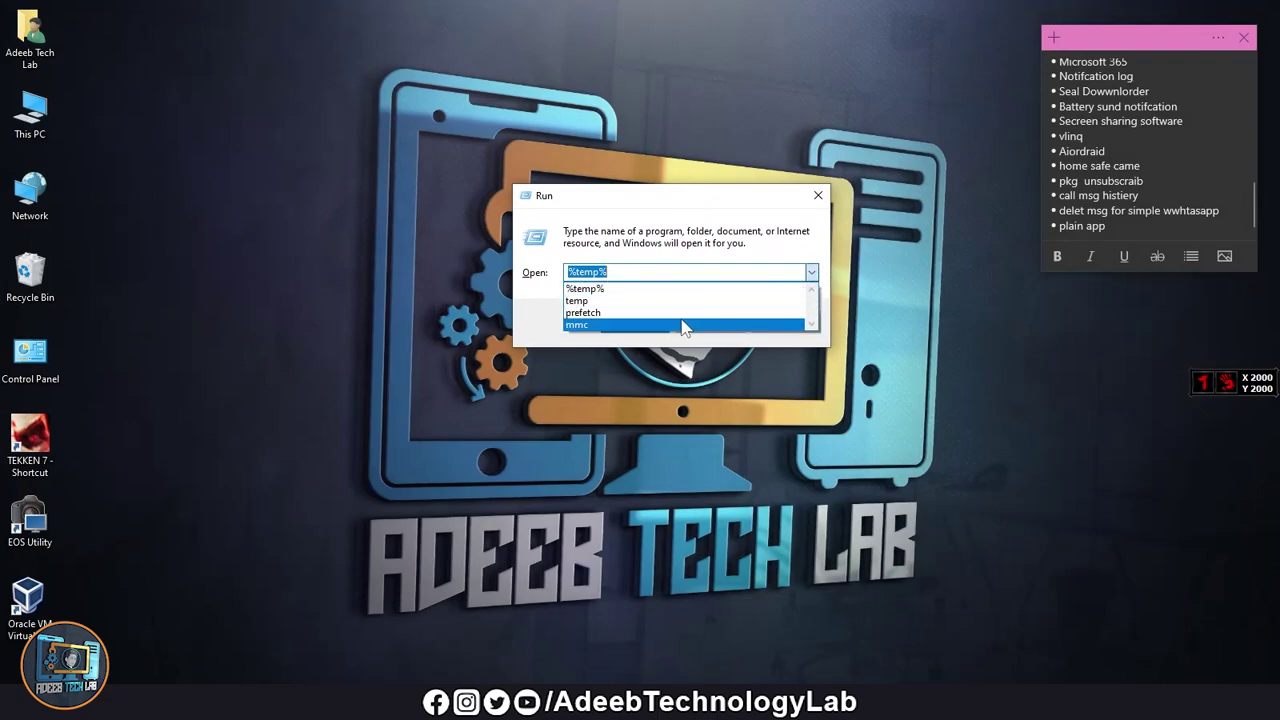
left_click(650, 313)
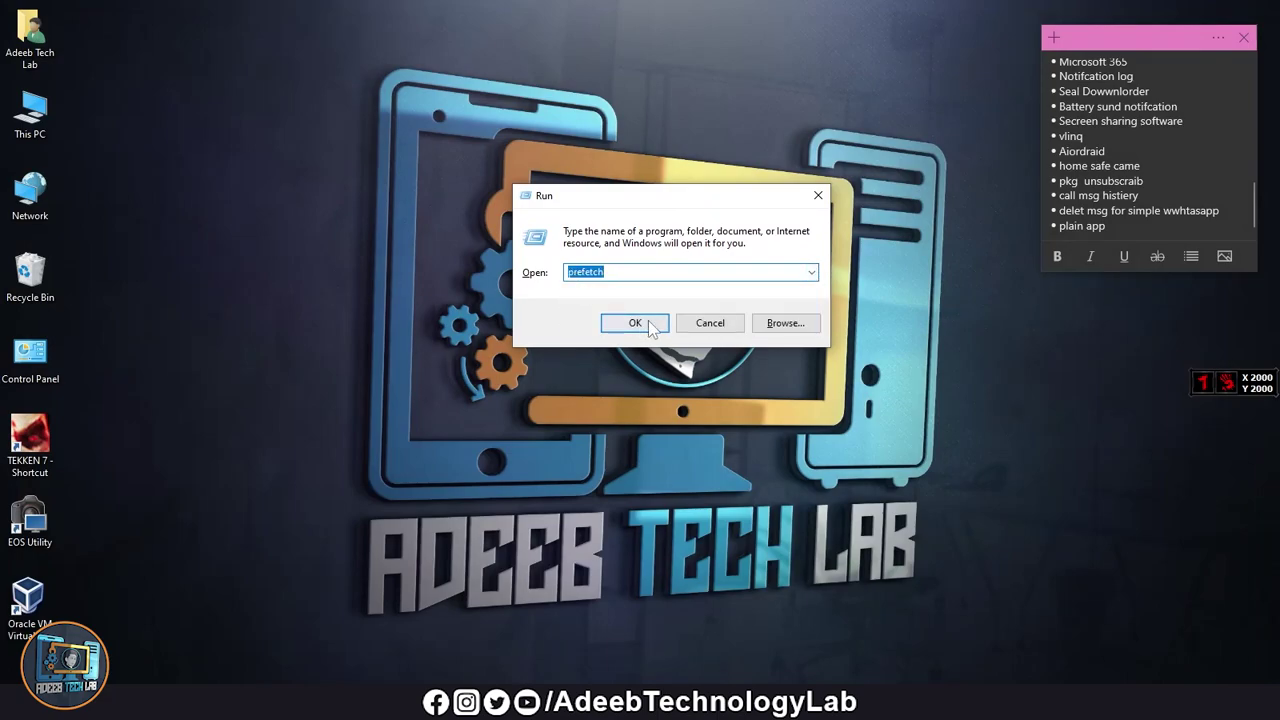
left_click(650, 324)
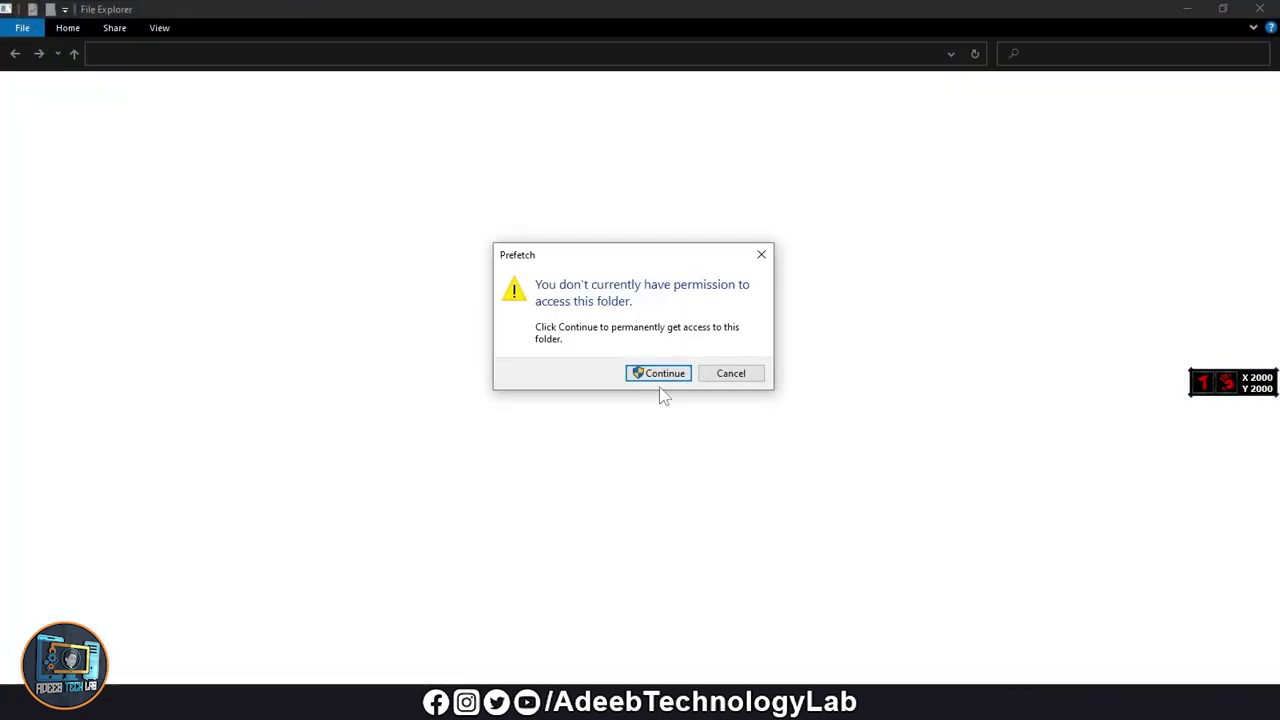
left_click(640, 373)
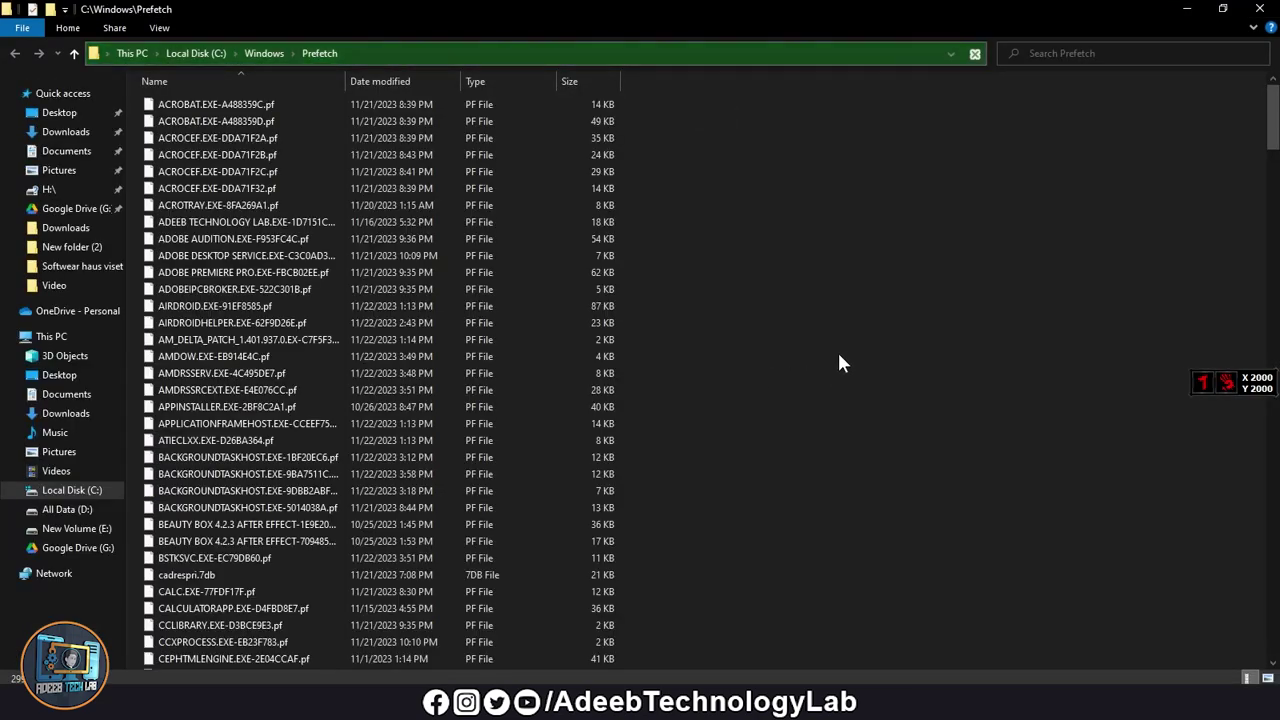
Delete all files in the Prefetch folder and retry the file in use, applying the choice to all current items.
scroll(817, 354, "down", 6)
scroll(806, 353, "up", 6)
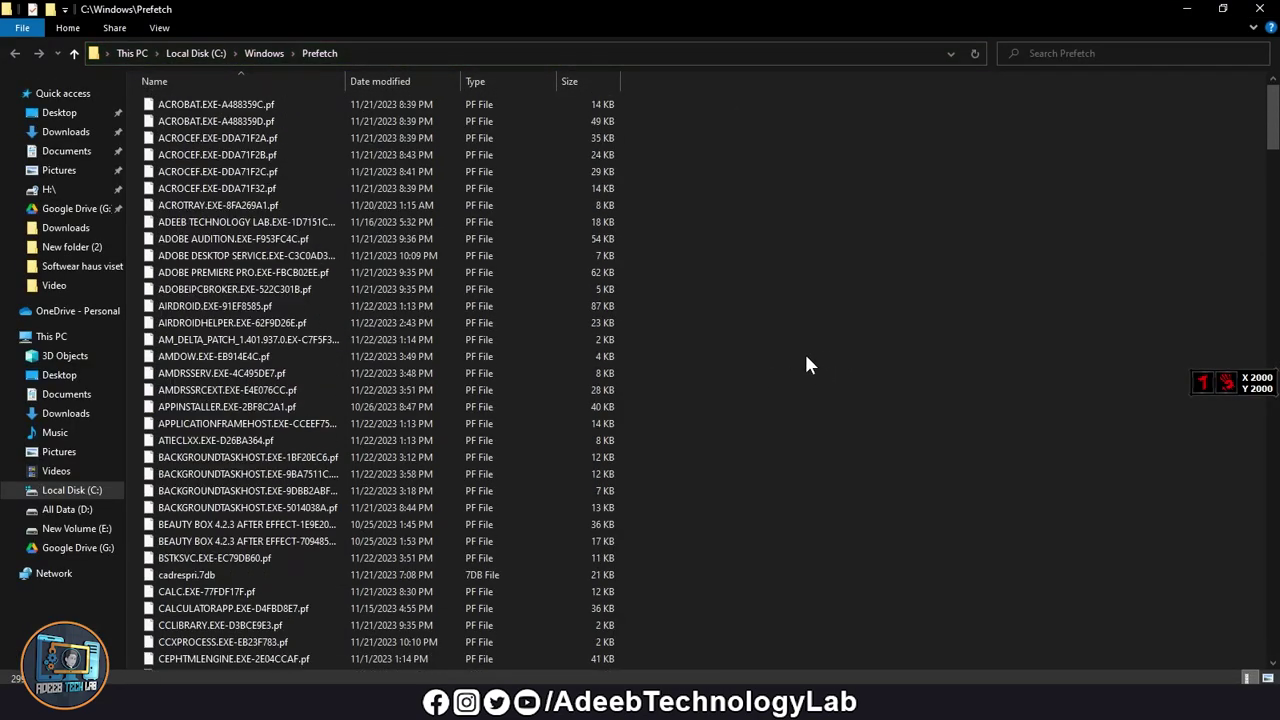
key("ctrl+a")
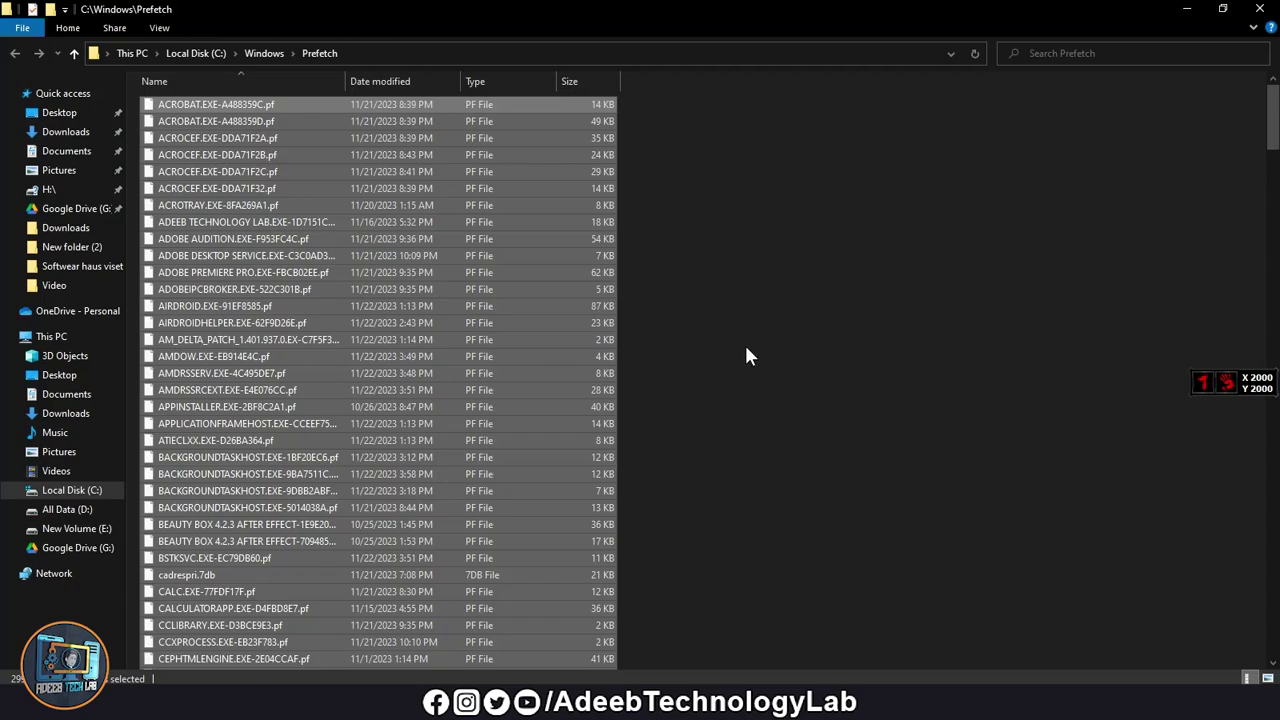
key("Delete")
left_click(487, 442)
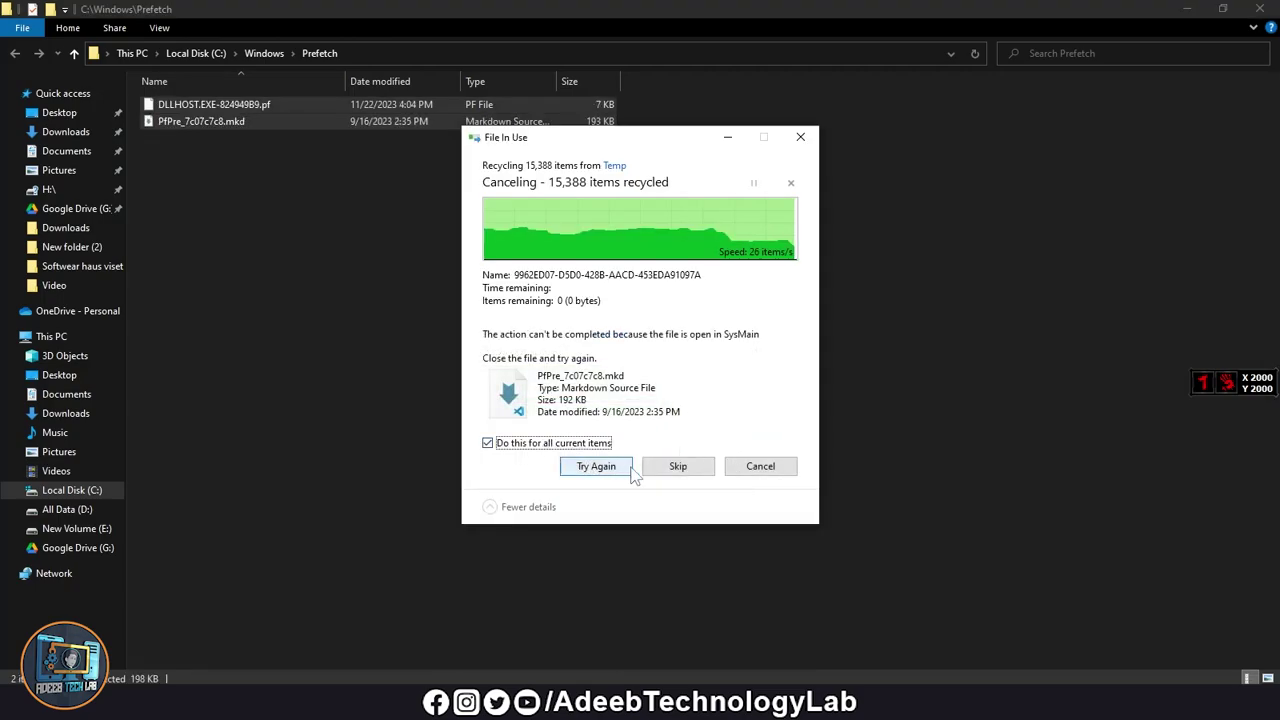
left_click(592, 466)
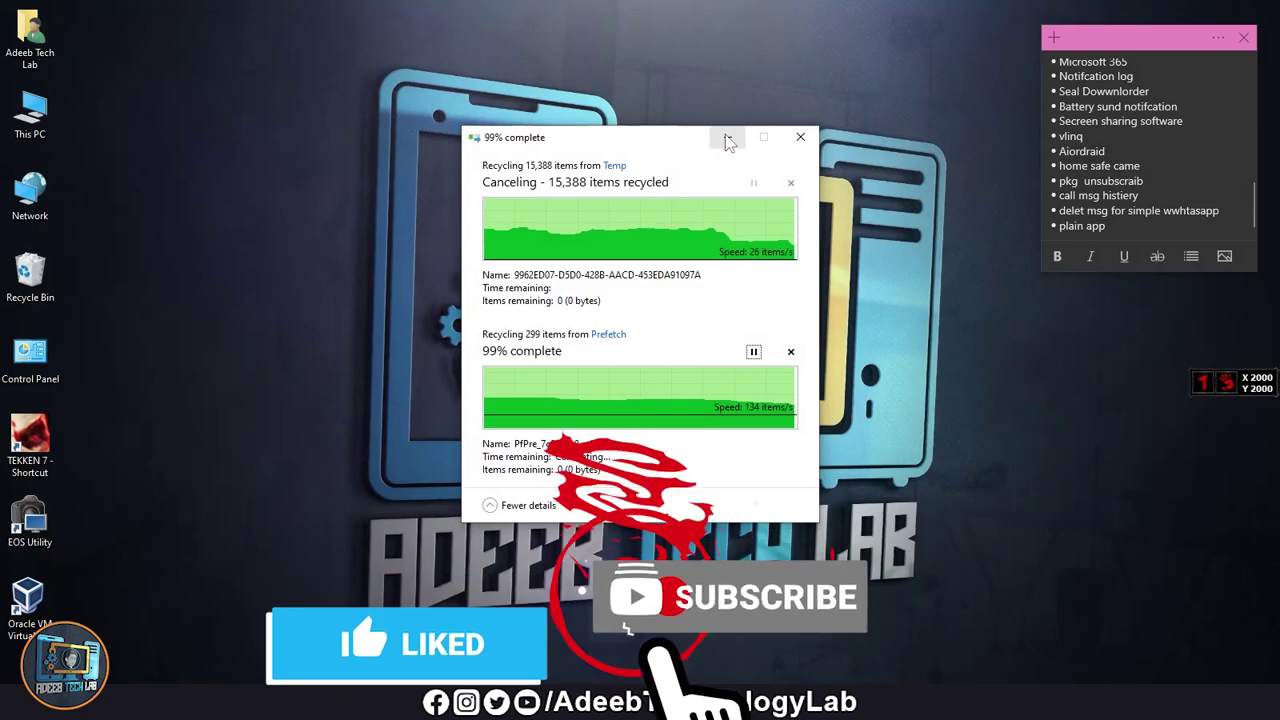
Minimize the deletion progress window and refresh the desktop.
left_click(728, 139)
right_click(582, 242)
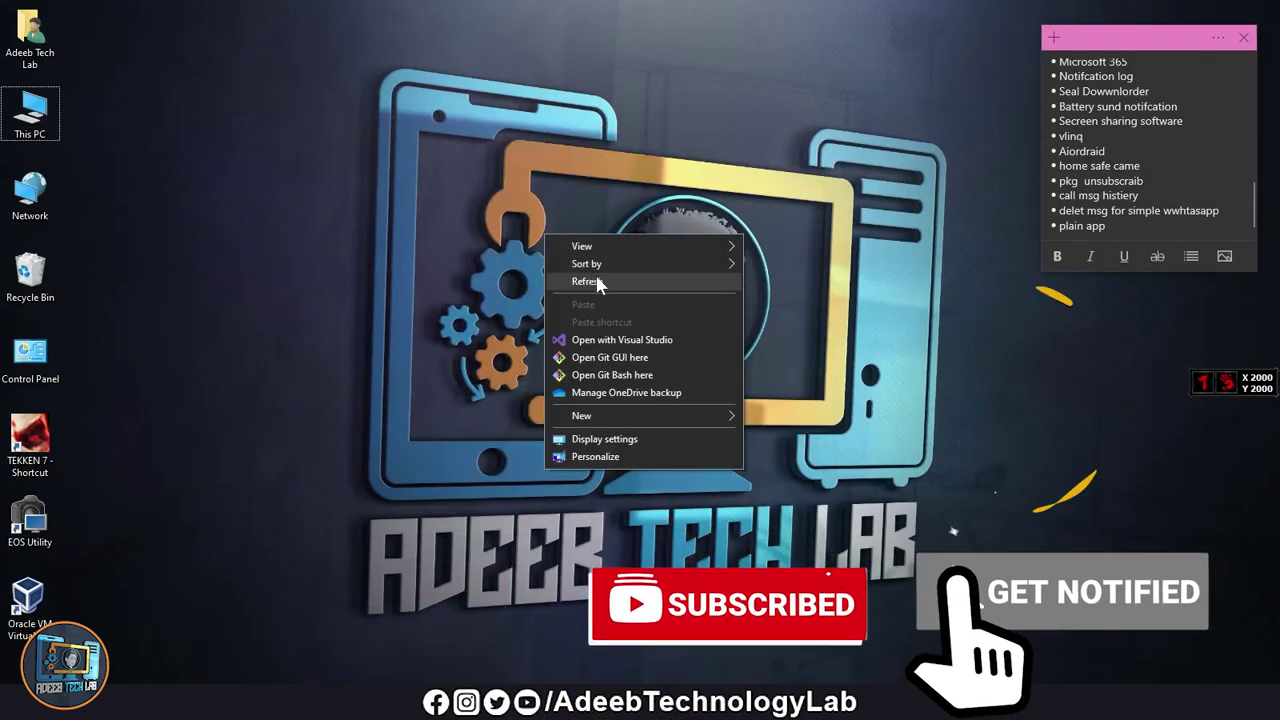
left_click(596, 278)
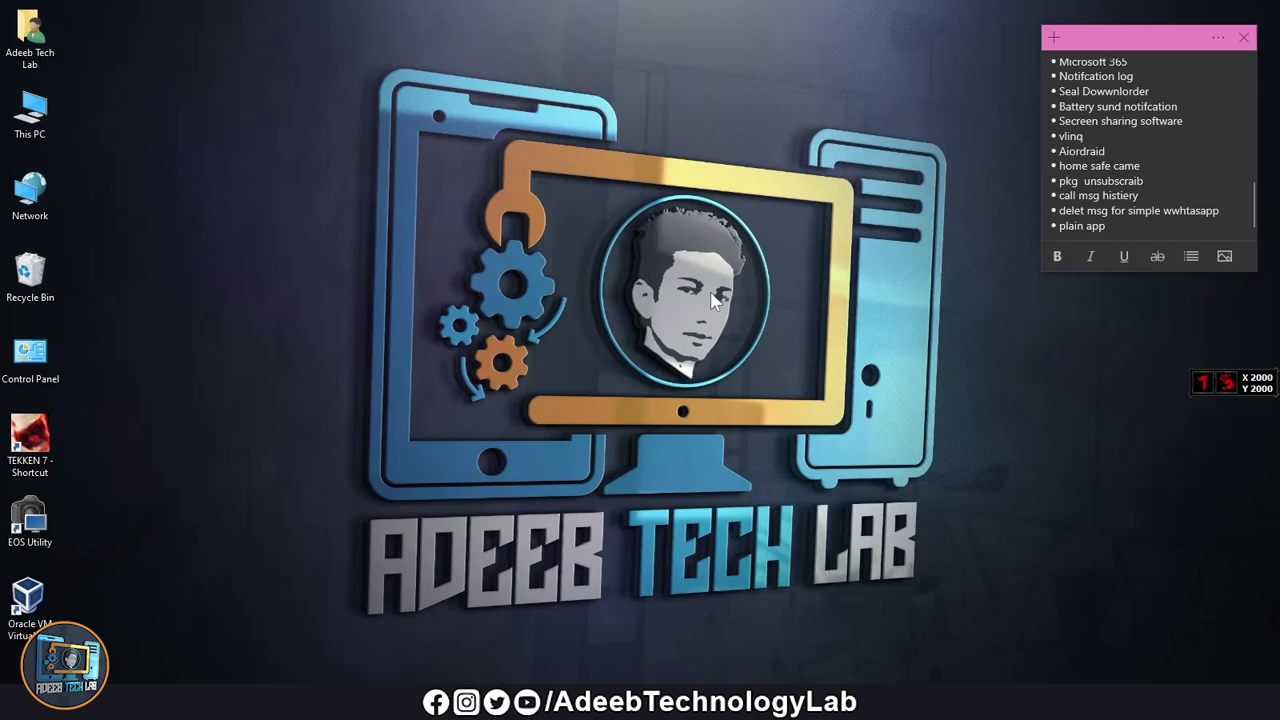
Open the properties of Local Disk (C:) from This PC and start Disk Cleanup for the drive.
double_click(30, 110)
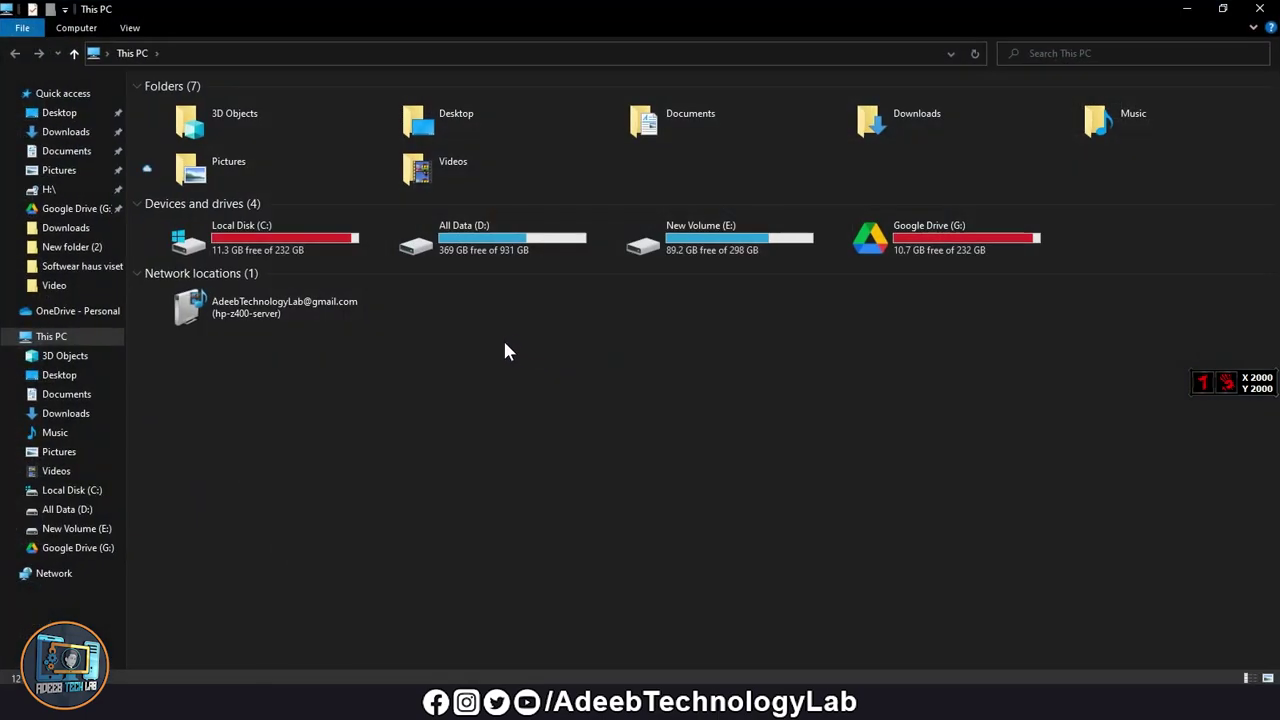
left_click(277, 233)
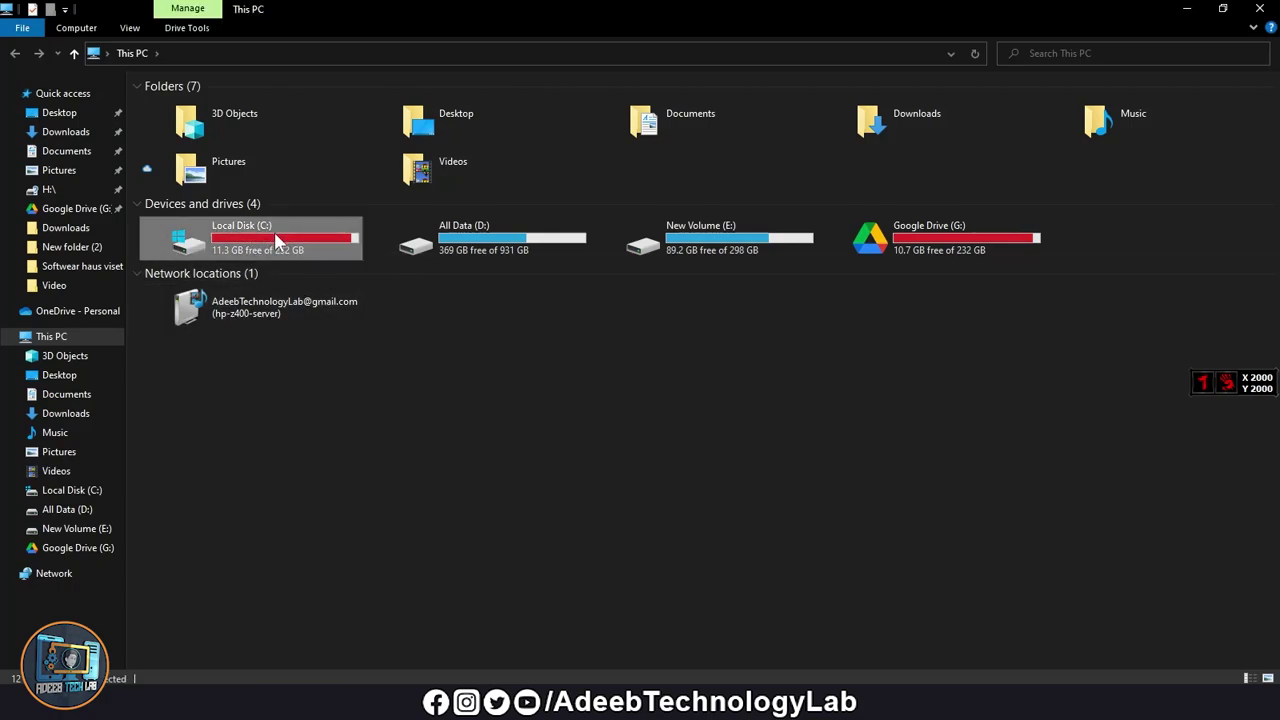
right_click(275, 234)
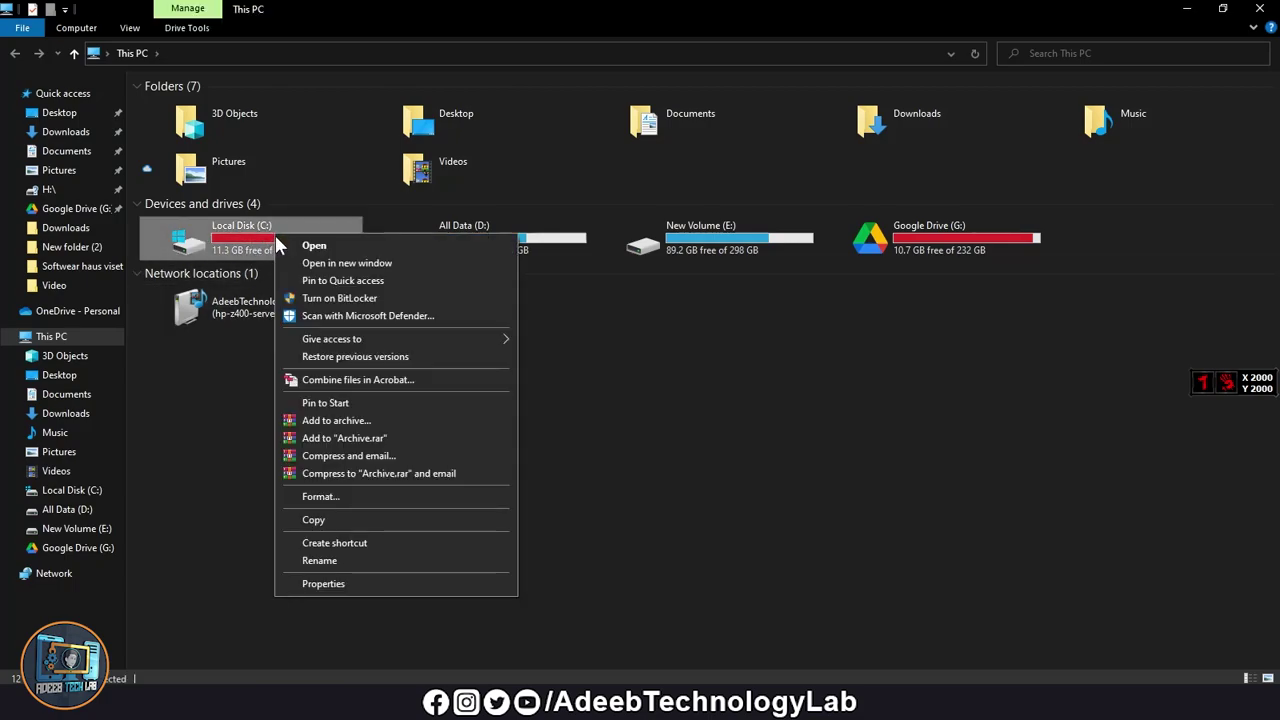
left_click(322, 585)
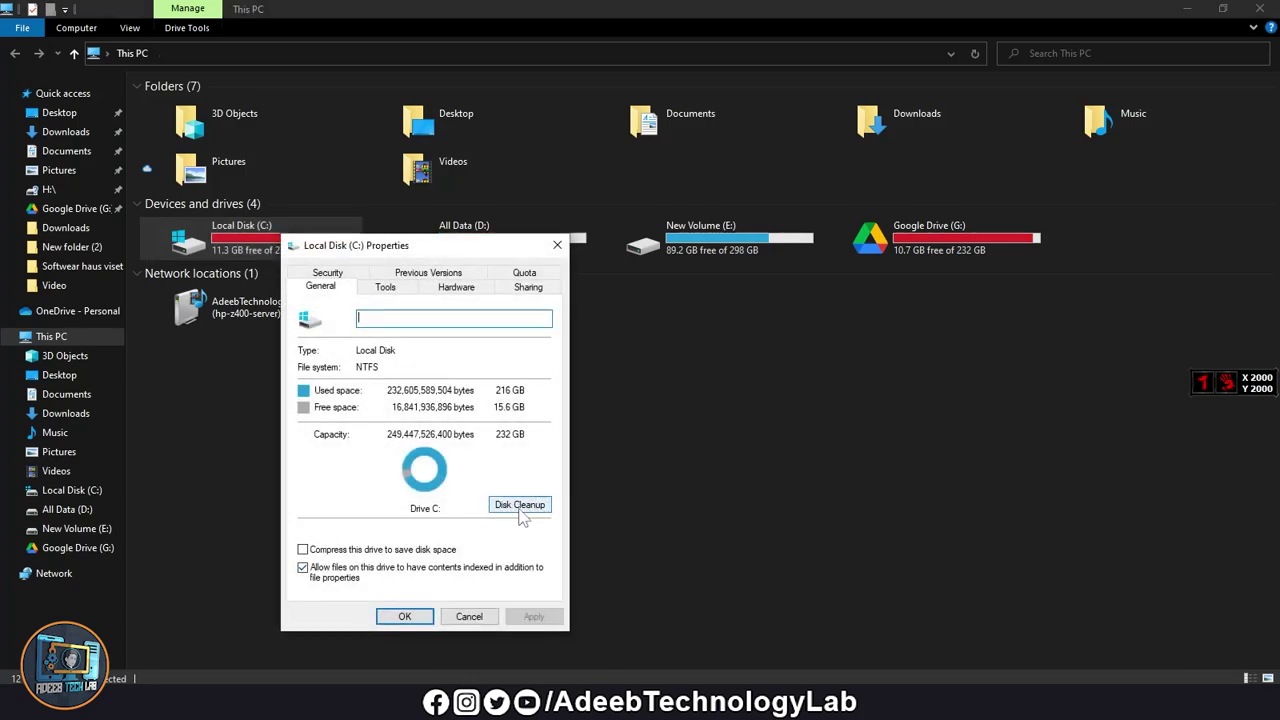
left_click(523, 508)
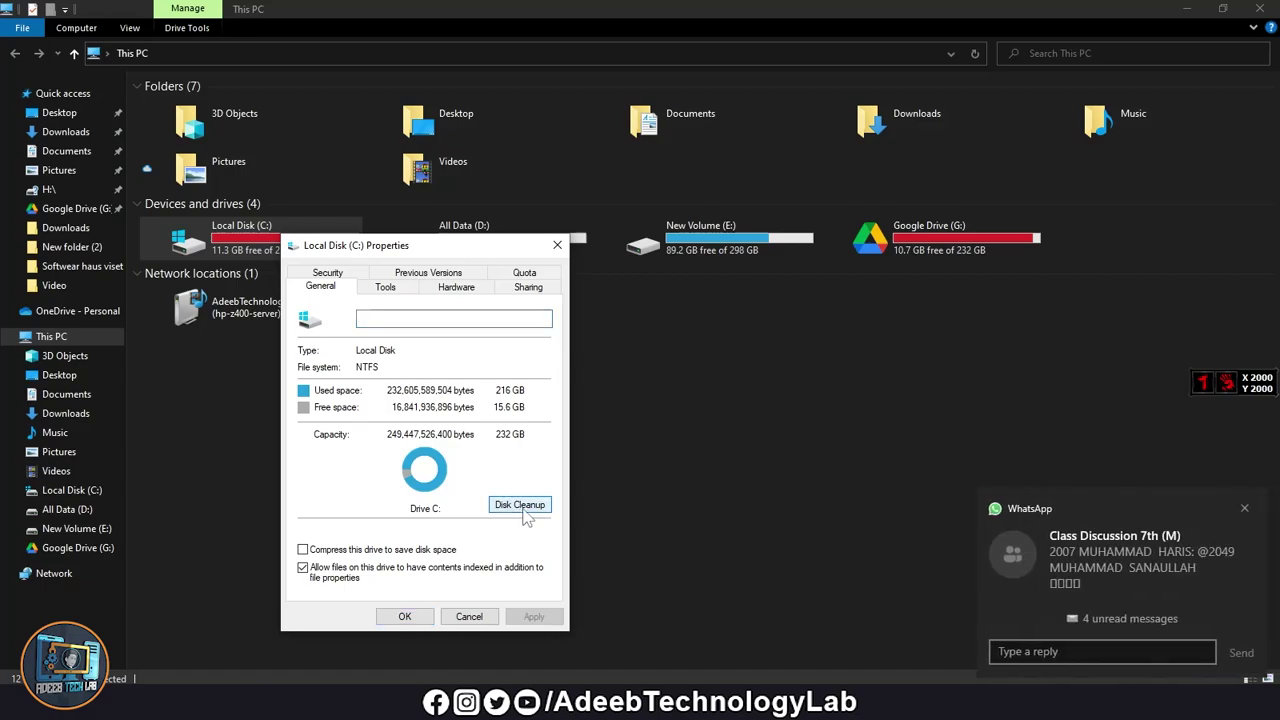
Select all remaining file categories for deletion in Disk Cleanup, including DirectX Shader Cache, Delivery Optimization Files, Recycle Bin and Temporary files.
left_click_drag(184, 37, 681, 170)
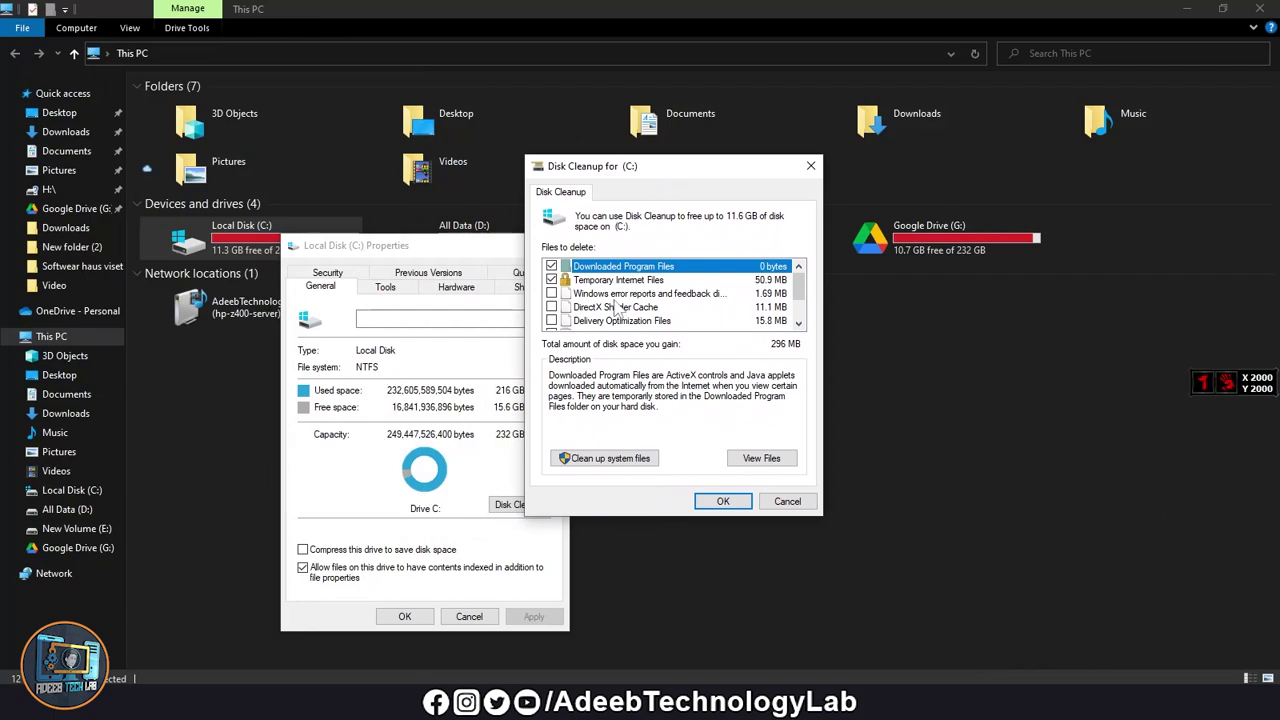
scroll(592, 315, "down", 1)
left_click(551, 307)
left_click(551, 293)
left_click(551, 280)
left_click(551, 266)
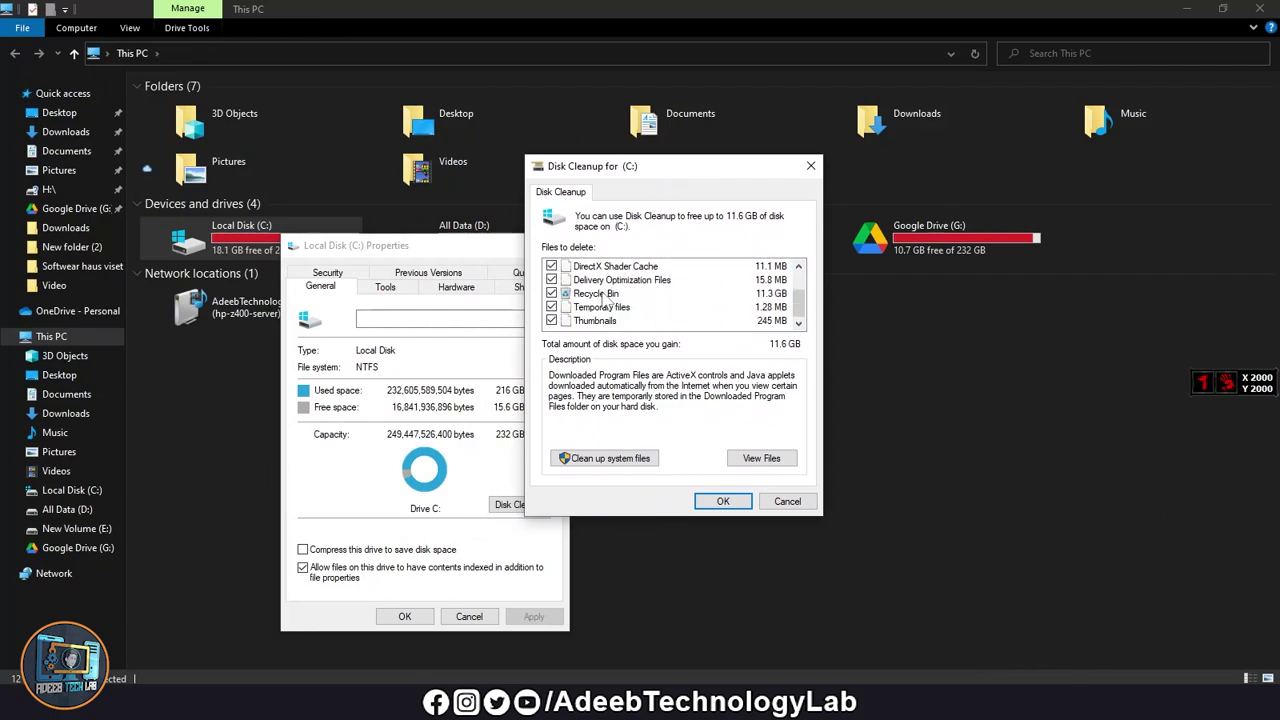
scroll(610, 315, "up", 1)
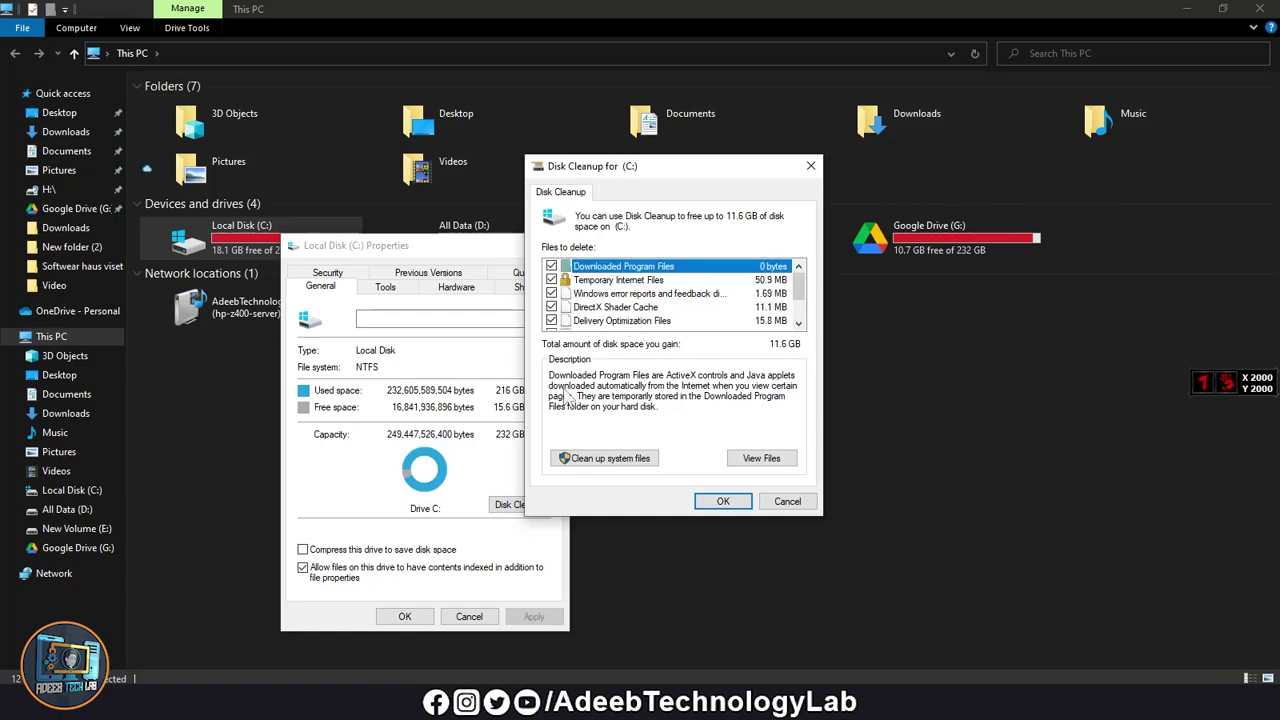
Rescan drive C: with system files included and select every file category for deletion, including Windows Update Cleanup and Microsoft Defender Antivirus.
left_click(600, 462)
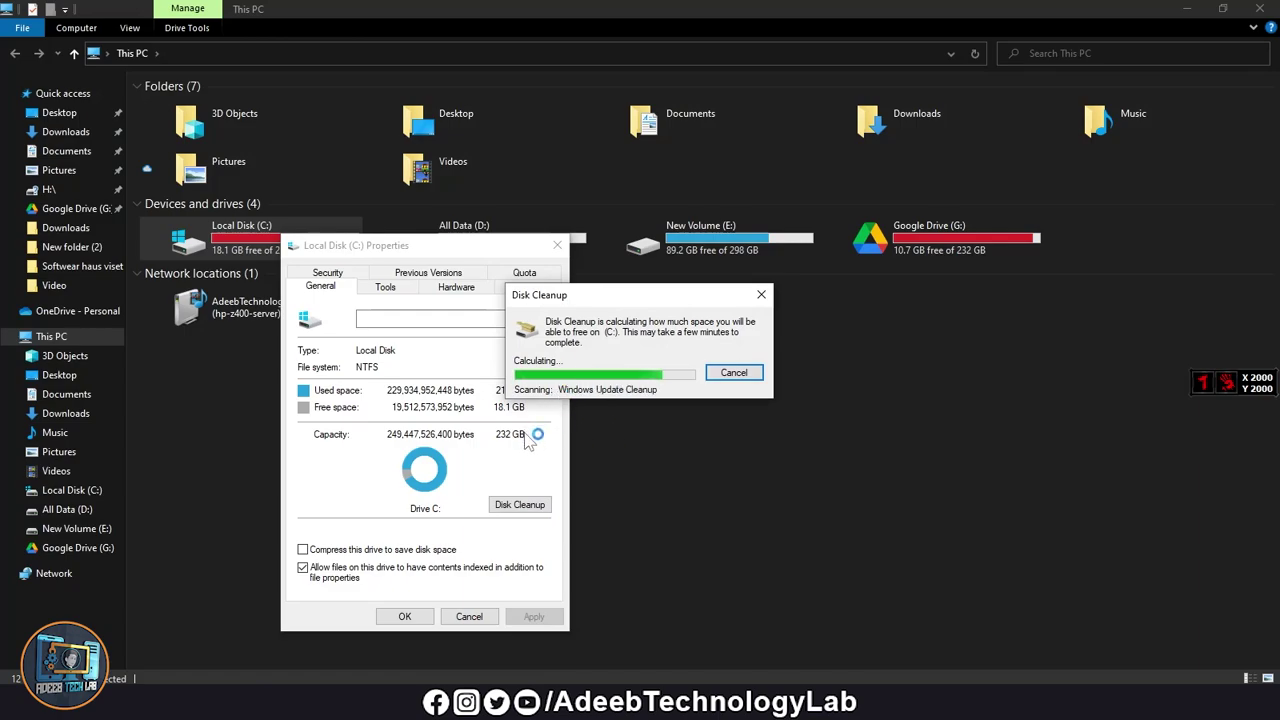
left_click_drag(162, 55, 668, 163)
scroll(657, 285, "down", 2)
scroll(657, 285, "up", 2)
left_click(581, 262)
left_click(581, 275)
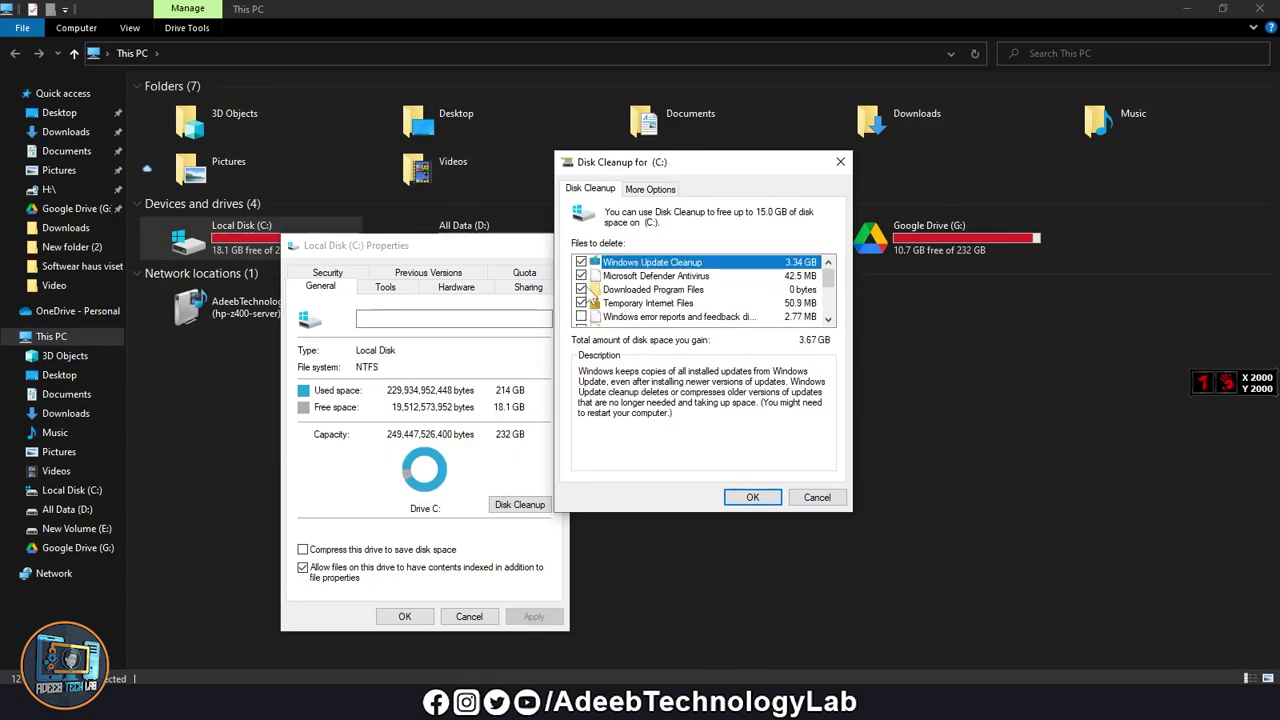
scroll(583, 285, "down", 2)
left_click(581, 289)
Start the cleanup and confirm the permanent deletion of the selected files.
key("Return")
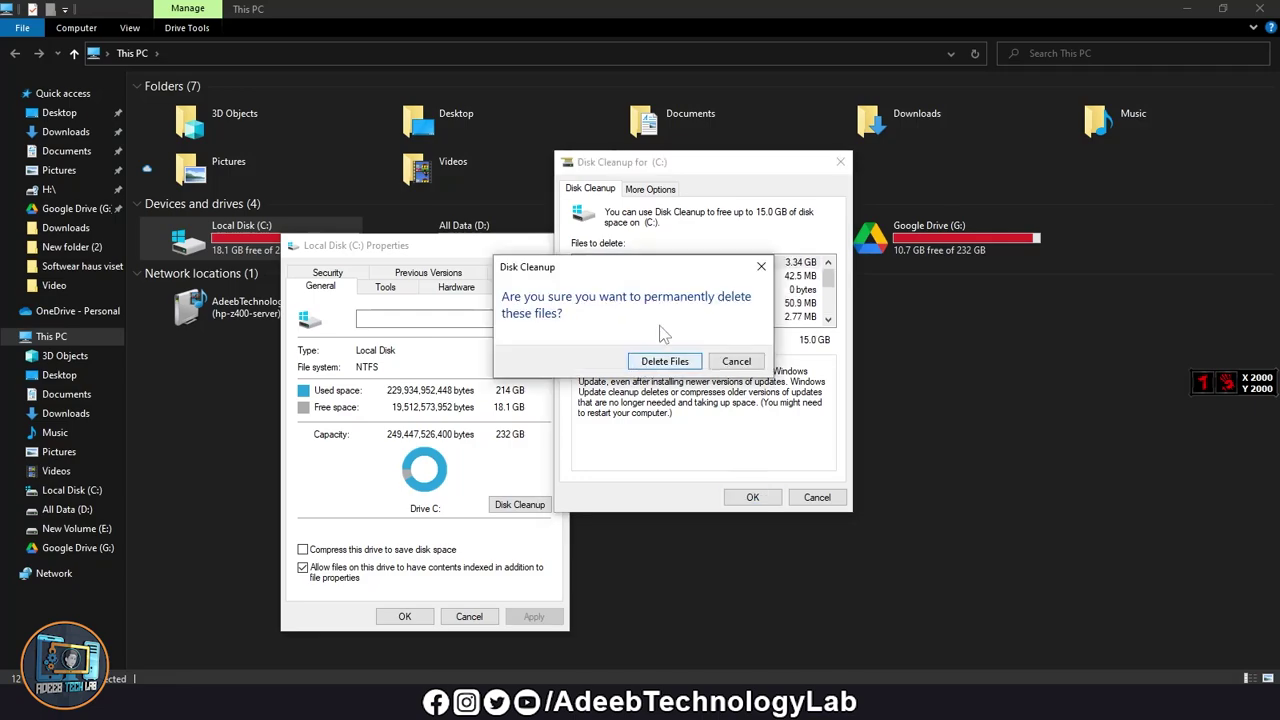
left_click_drag(671, 272, 717, 349)
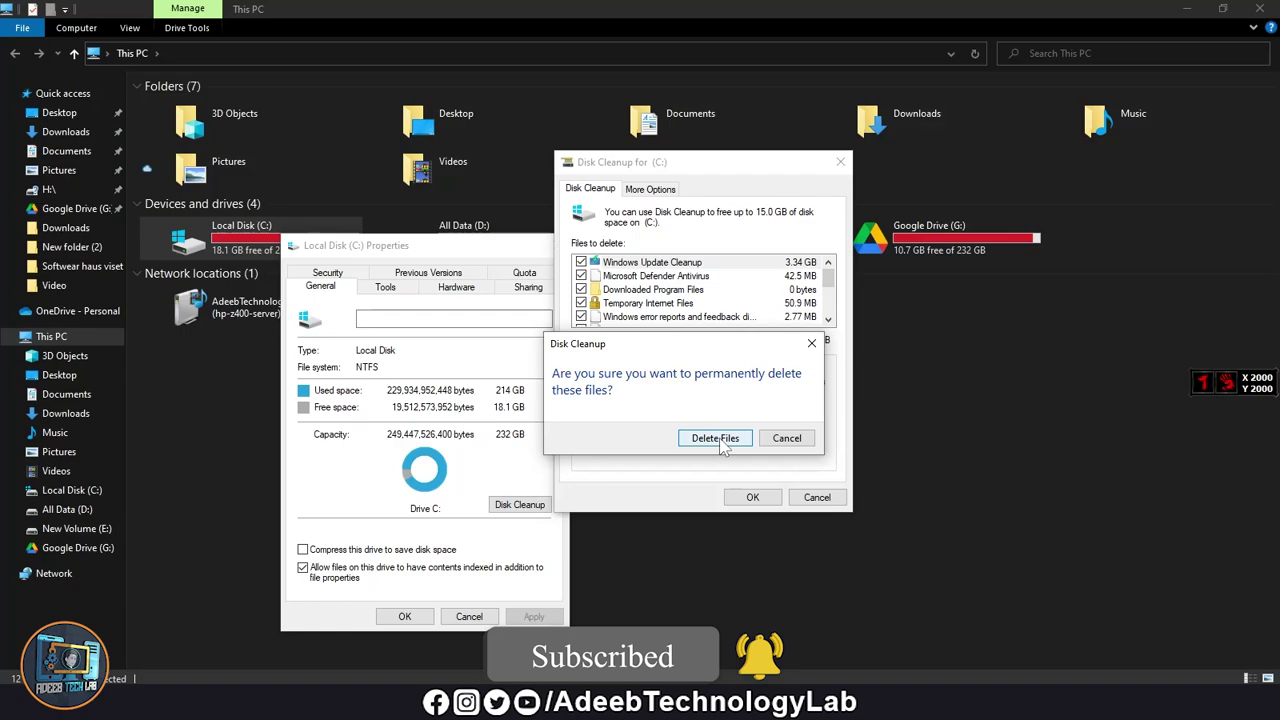
left_click(715, 438)
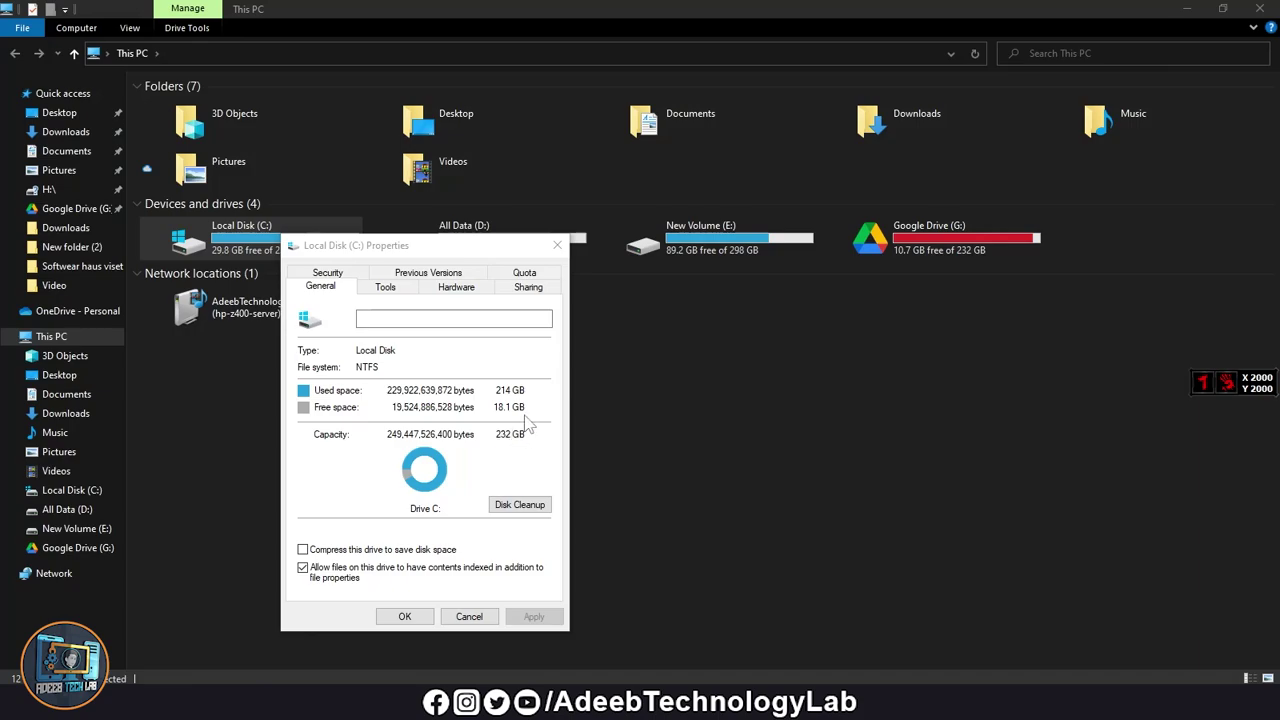
Run Disk Cleanup on drive C: again and review the file categories and their sizes.
left_click(516, 507)
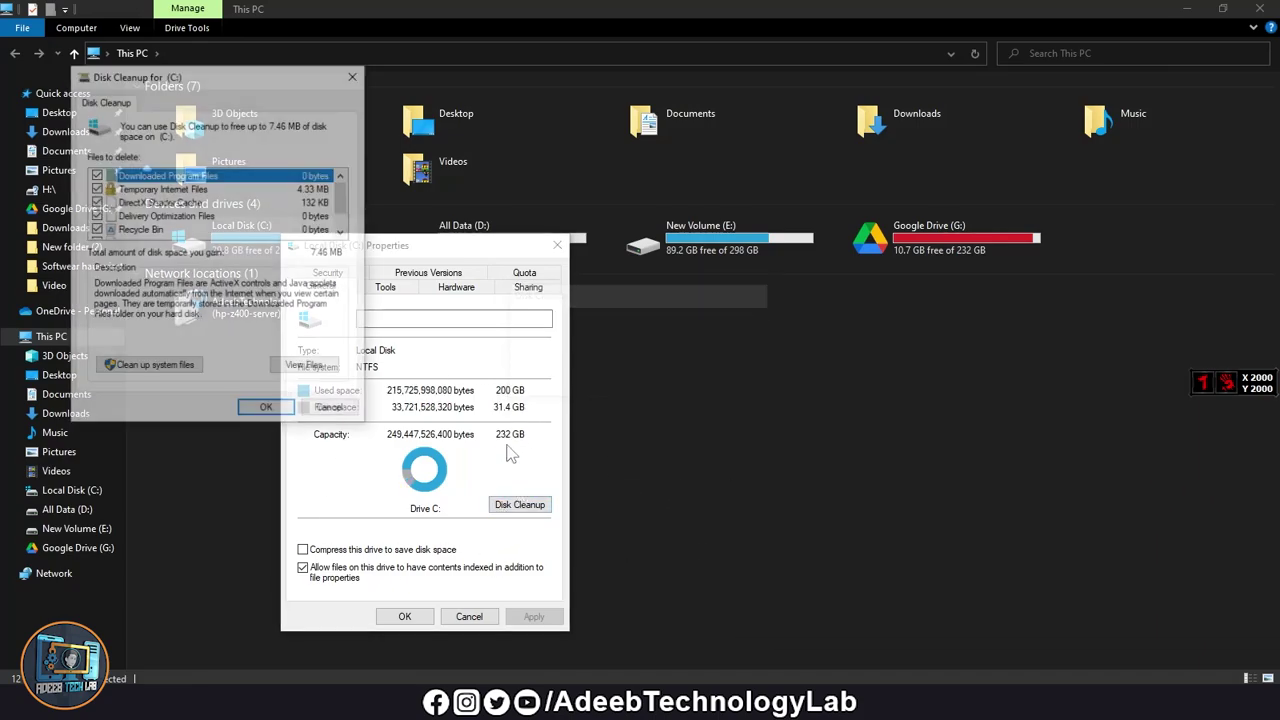
left_click_drag(235, 84, 755, 203)
scroll(787, 345, "down", 1)
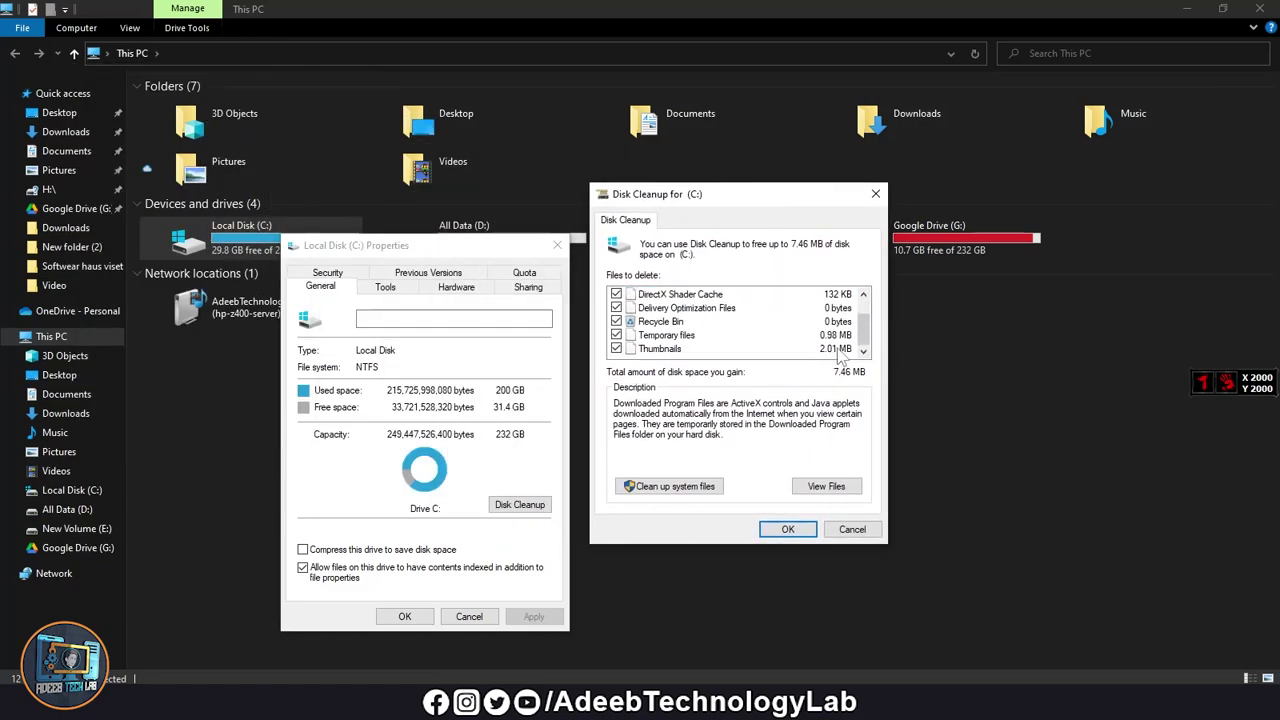
scroll(840, 358, "up", 1)
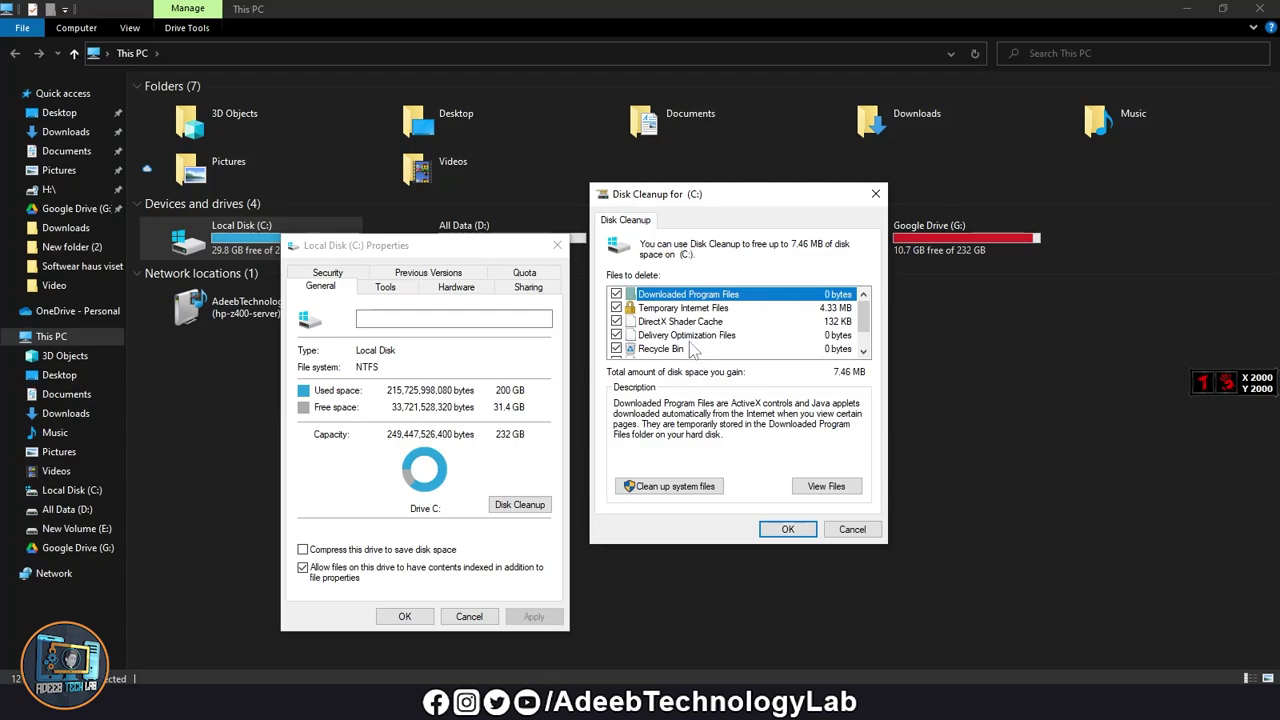
scroll(700, 345, "down", 1)
Rescan with system files included, review the categories offered for deletion, and cancel Disk Cleanup.
left_click(684, 487)
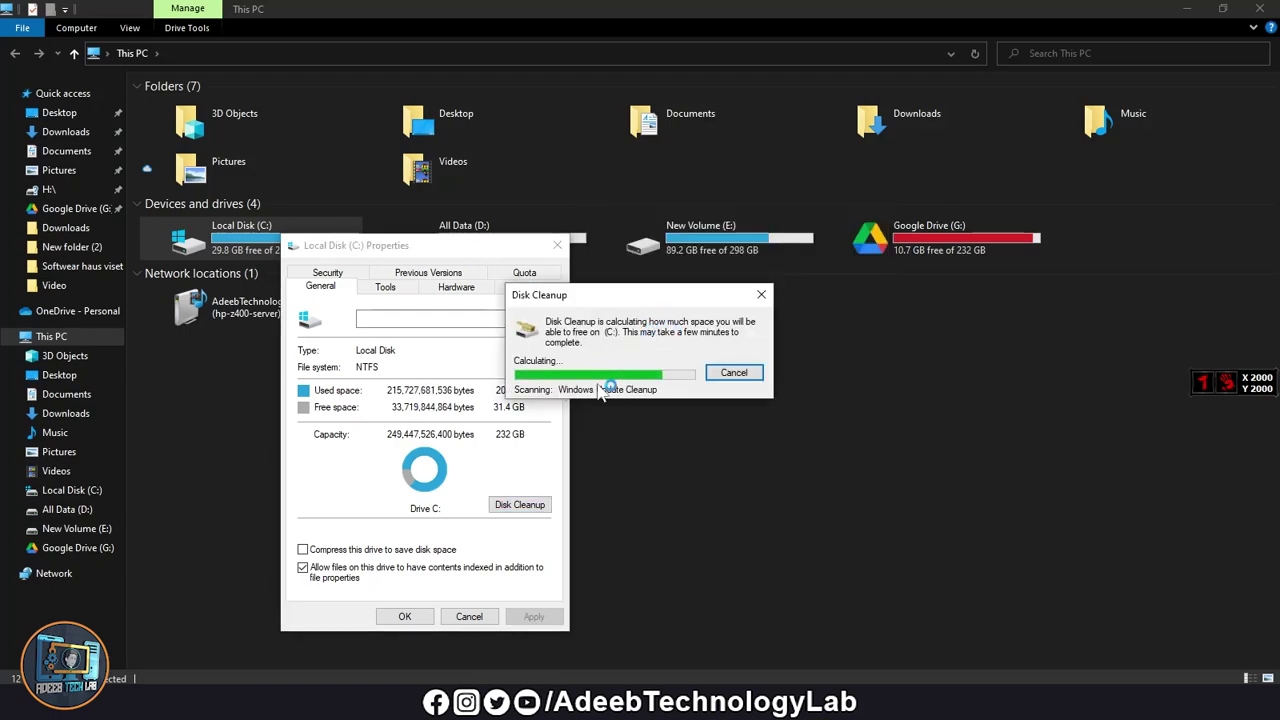
scroll(750, 352, "down", 2)
scroll(735, 347, "up", 1)
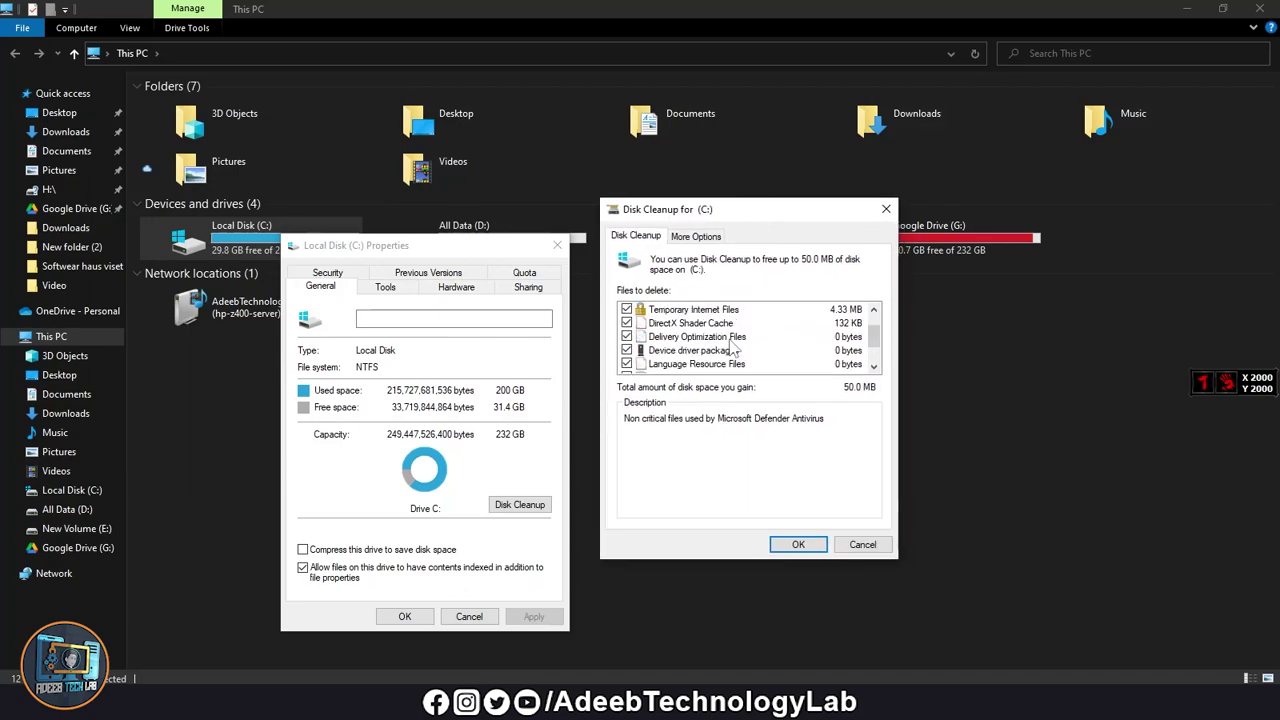
scroll(733, 345, "up", 1)
scroll(735, 345, "down", 2)
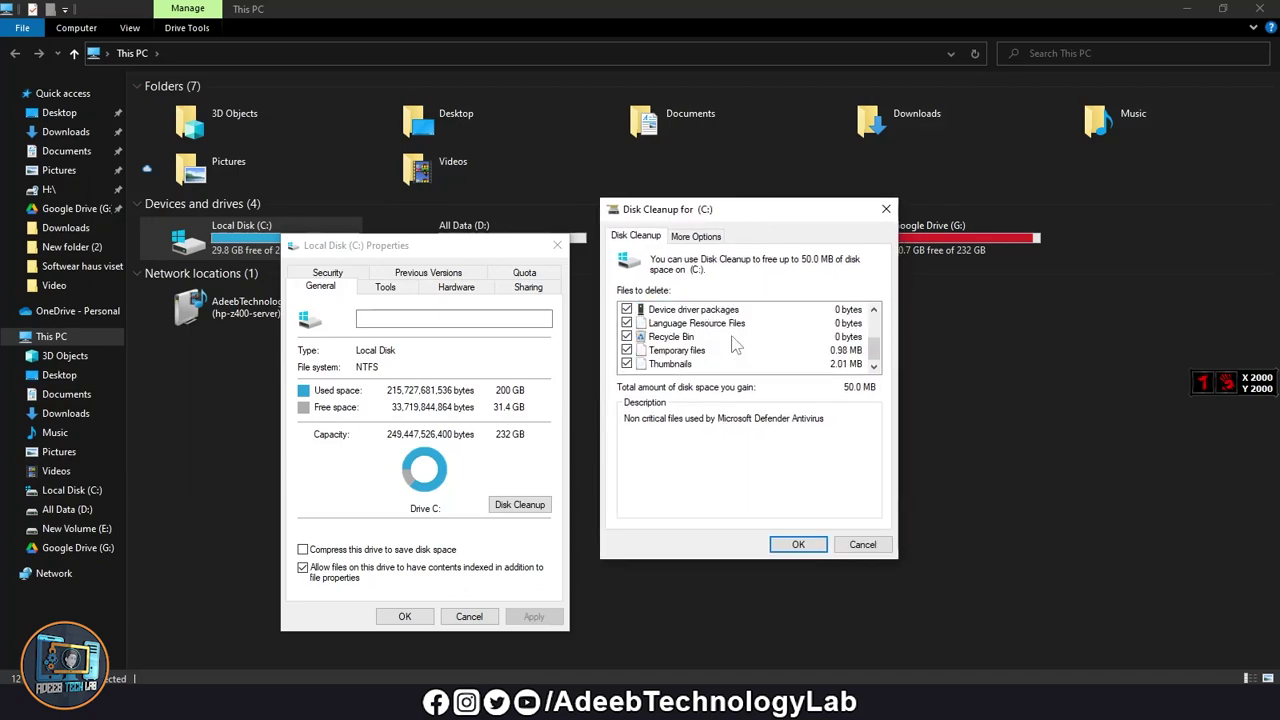
scroll(735, 345, "up", 2)
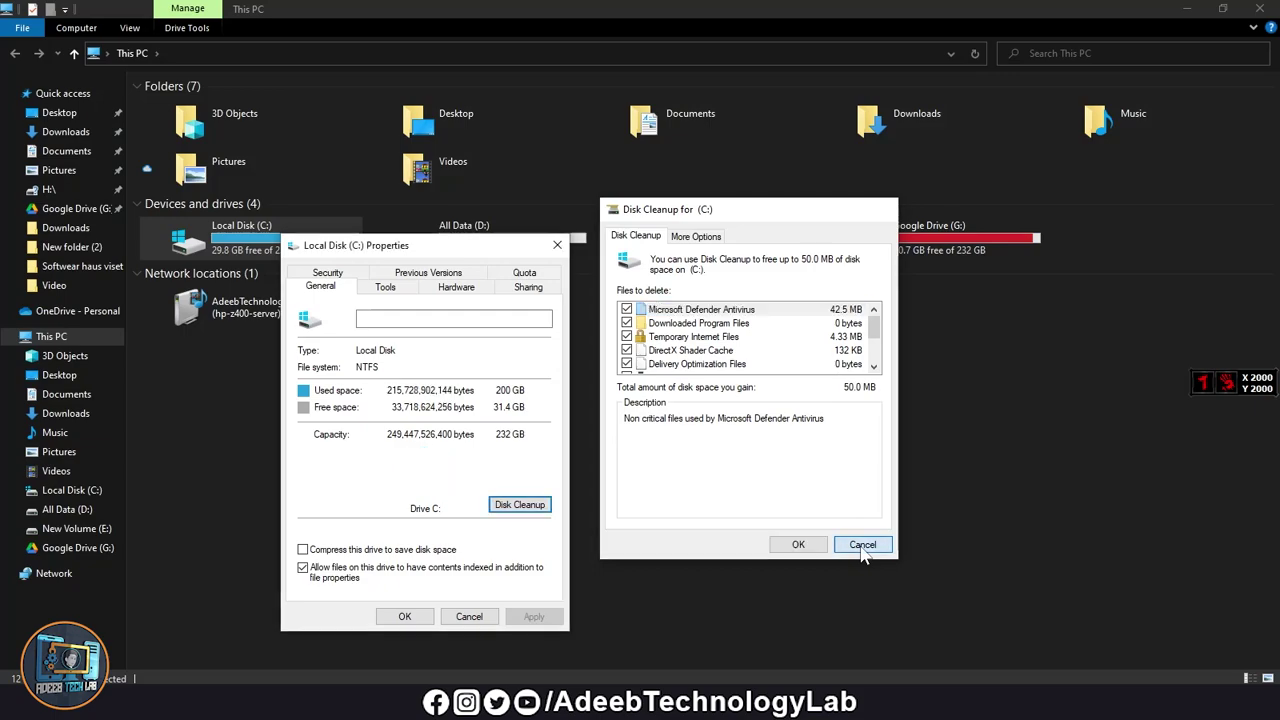
left_click(862, 546)
Close and reopen the properties of Local Disk (C:) to check its used and free space.
left_click(385, 622)
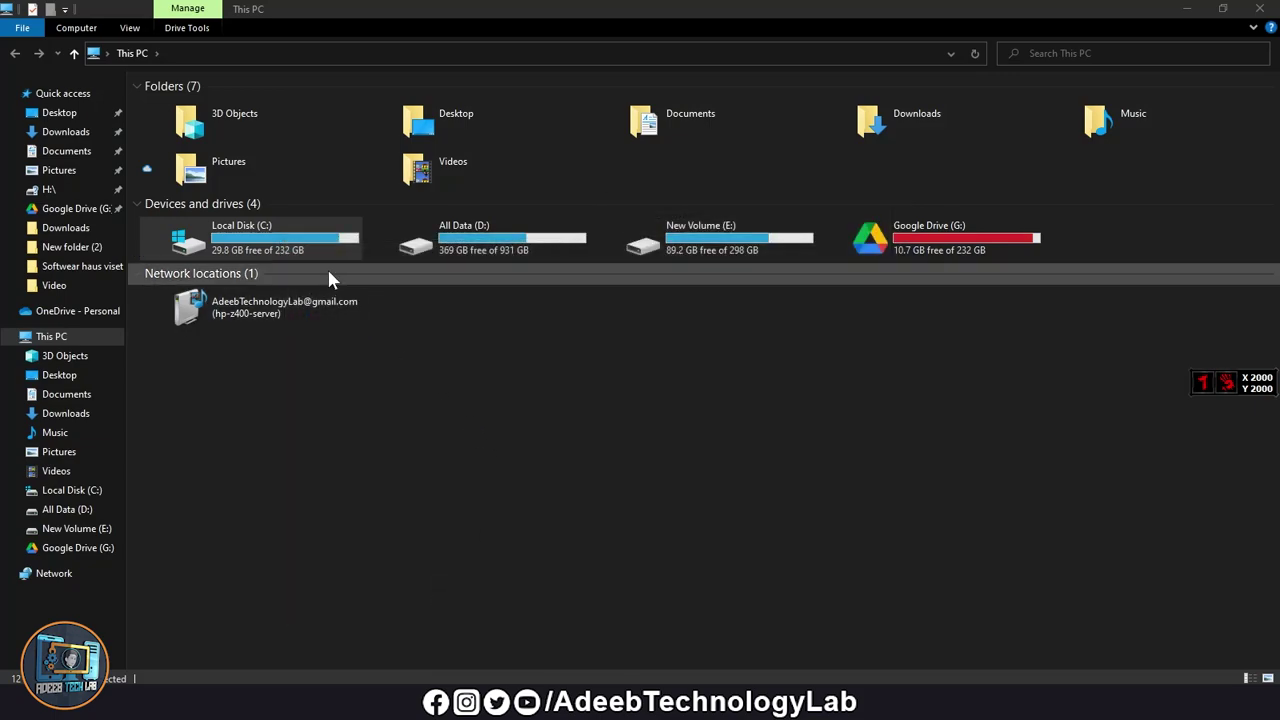
right_click(306, 242)
left_click(386, 589)
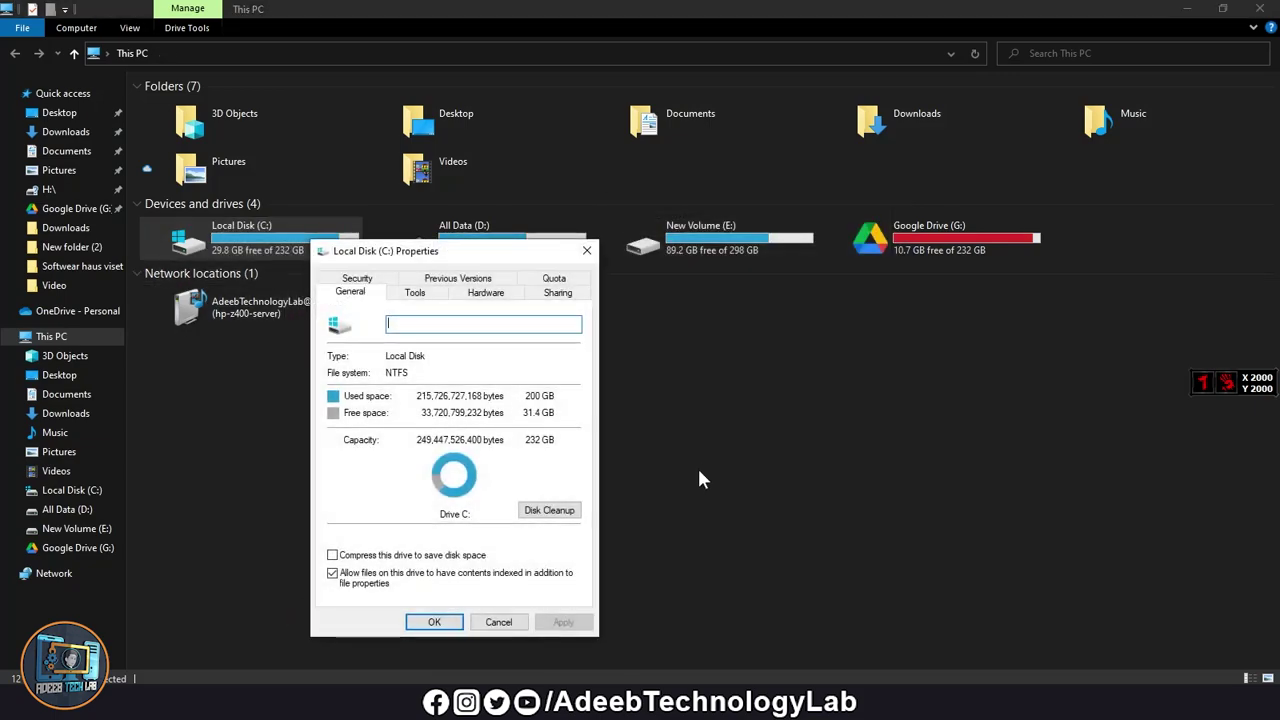